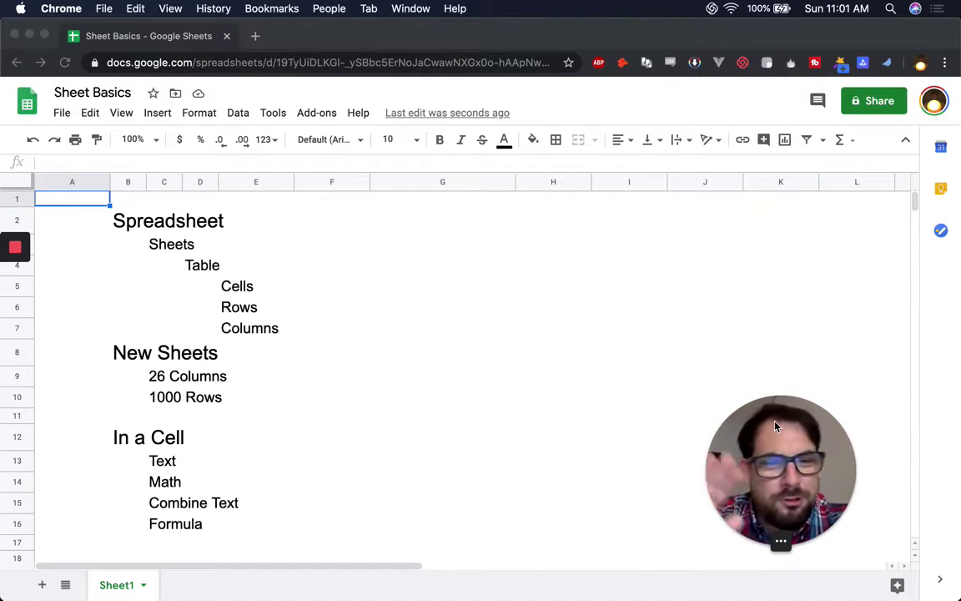
# Add a new blank sheet, Sheet13, to the workbook
pyautogui.click(194, 223)
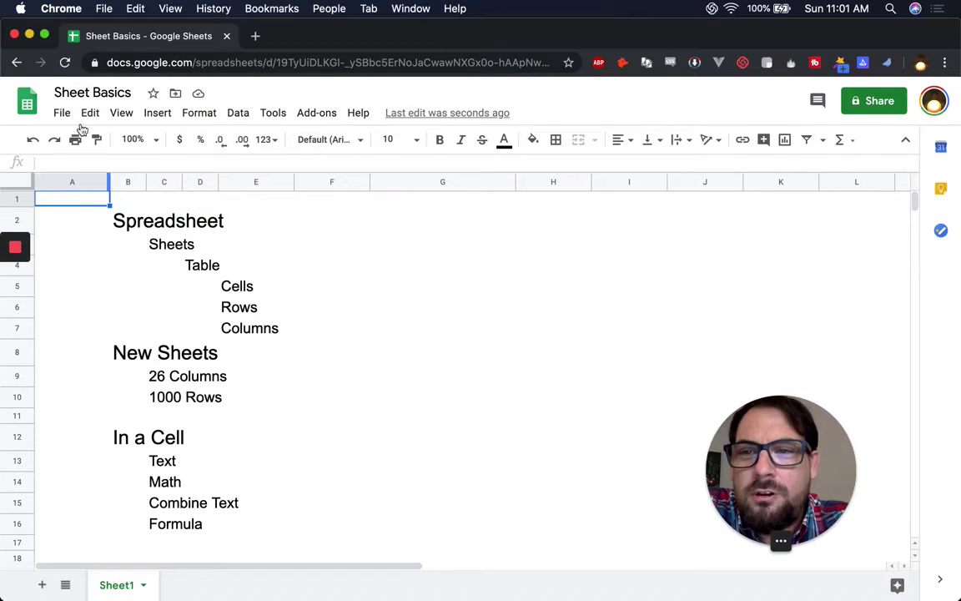
pyautogui.click(154, 244)
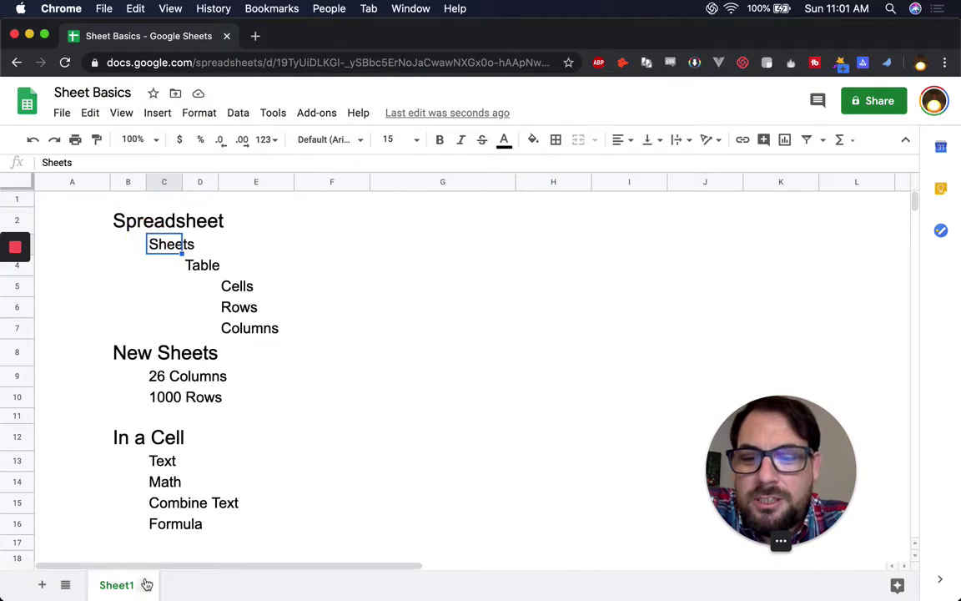
pyautogui.click(42, 586)
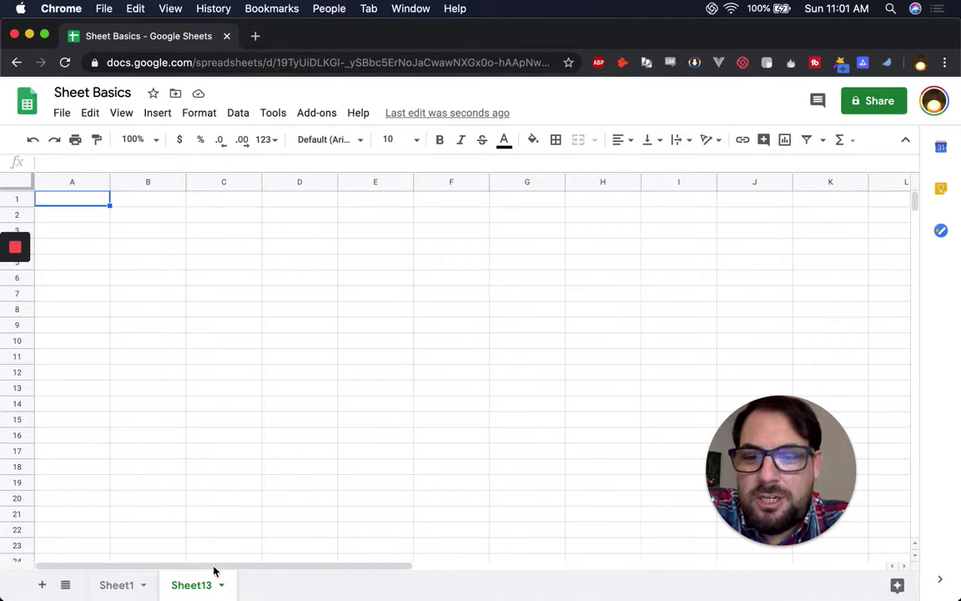
# Select A2 and A1 in Sheet13, compare with Sheet1's outline, then return to Sheet13
pyautogui.click(92, 218)
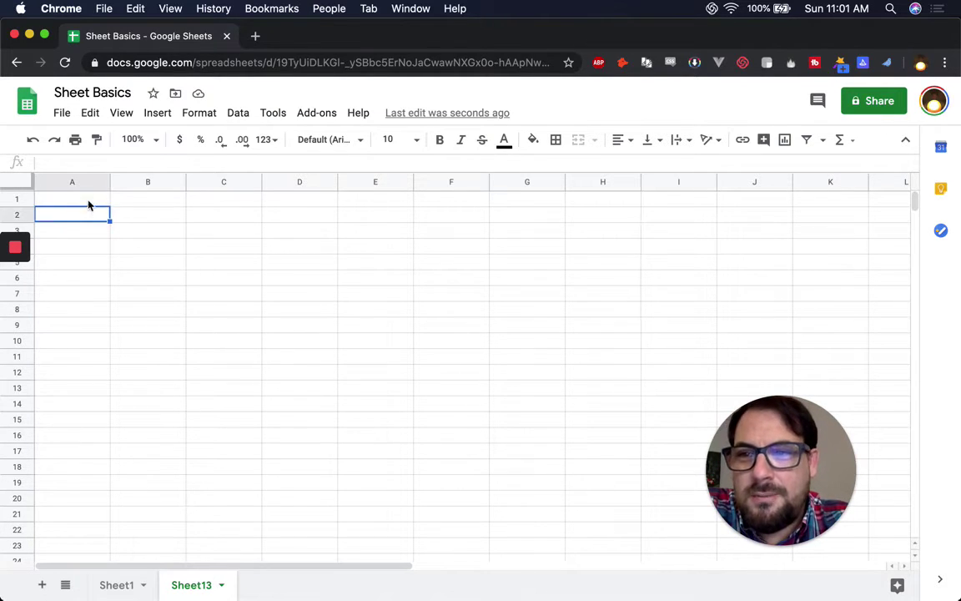
pyautogui.click(85, 199)
pyautogui.click(116, 585)
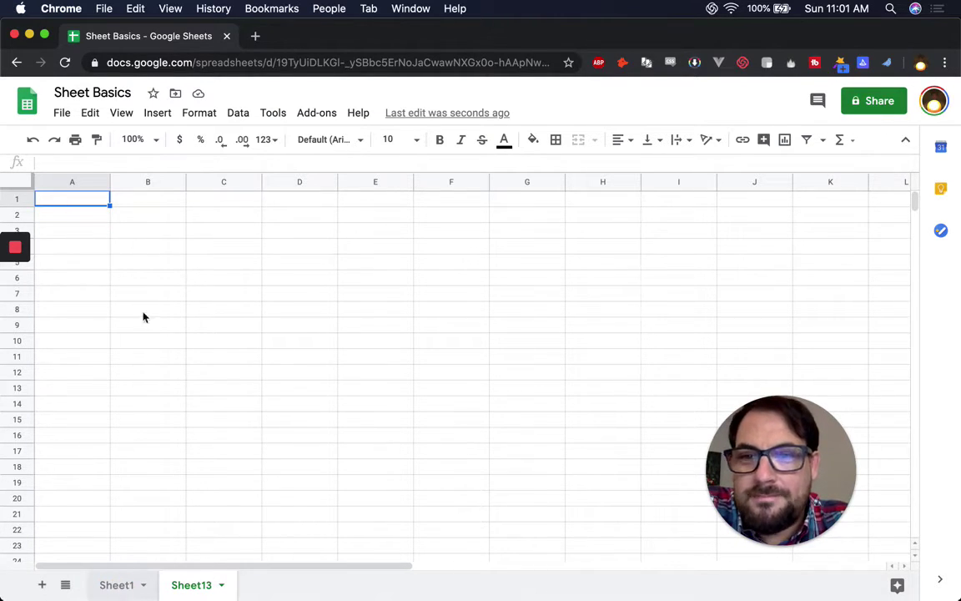
pyautogui.click(258, 288)
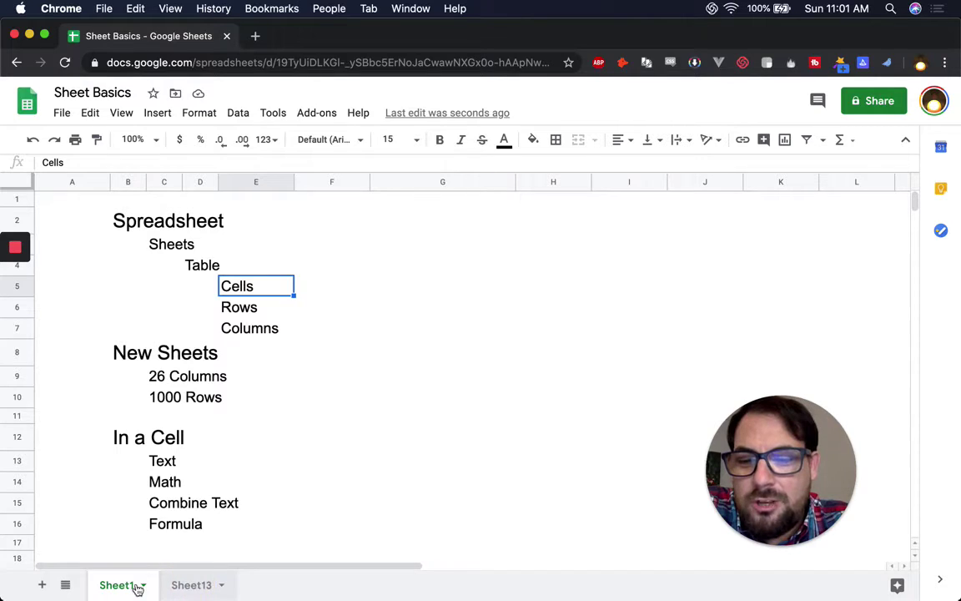
pyautogui.click(175, 585)
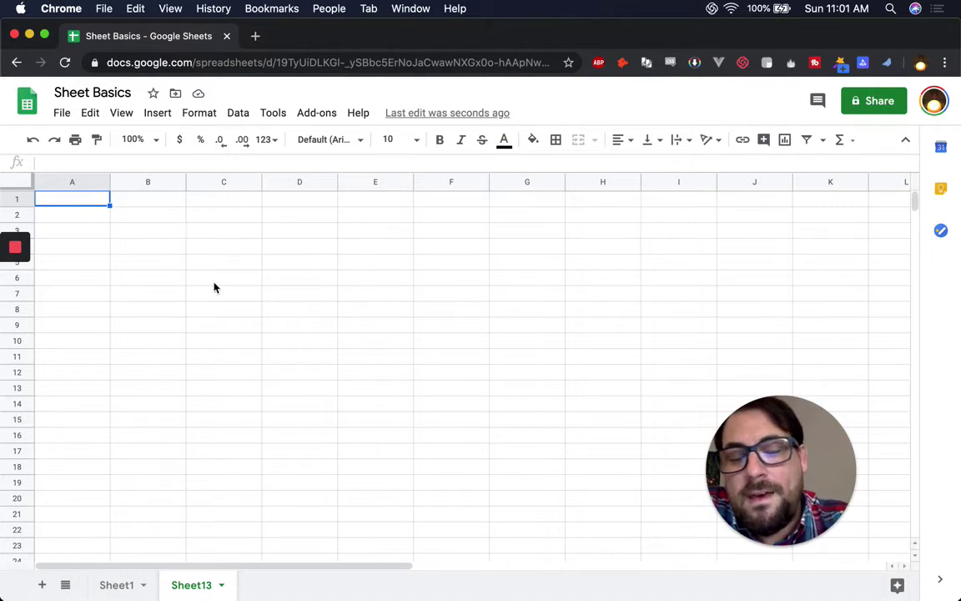
# Move along row 1 from B1 to Z1, the sheet's last column
pyautogui.click(167, 200)
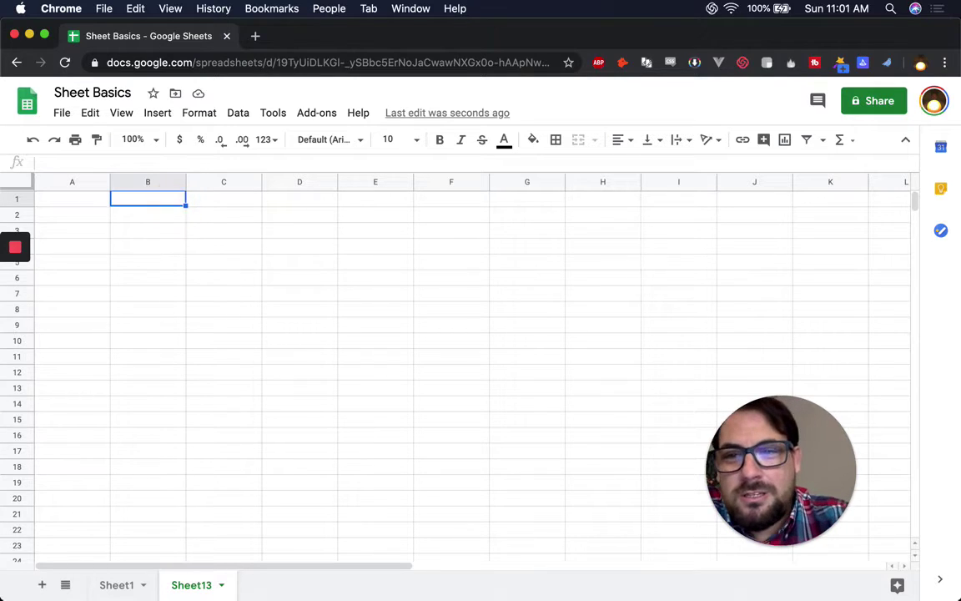
pyautogui.press('Right')
pyautogui.press('Right')
pyautogui.press('Right')
pyautogui.press('Right')
pyautogui.press('Right')
pyautogui.press('Right')
pyautogui.press('Right')
pyautogui.press('Right')
pyautogui.press('Right')
pyautogui.press('Right')
pyautogui.press('Right')
pyautogui.press('Right')
pyautogui.press('Right')
pyautogui.press('Right')
pyautogui.press('Right')
pyautogui.press('Right')
pyautogui.press('Right')
pyautogui.press('Right')
pyautogui.press('Right')
pyautogui.press('Right')
pyautogui.press('Right')
pyautogui.press('Right')
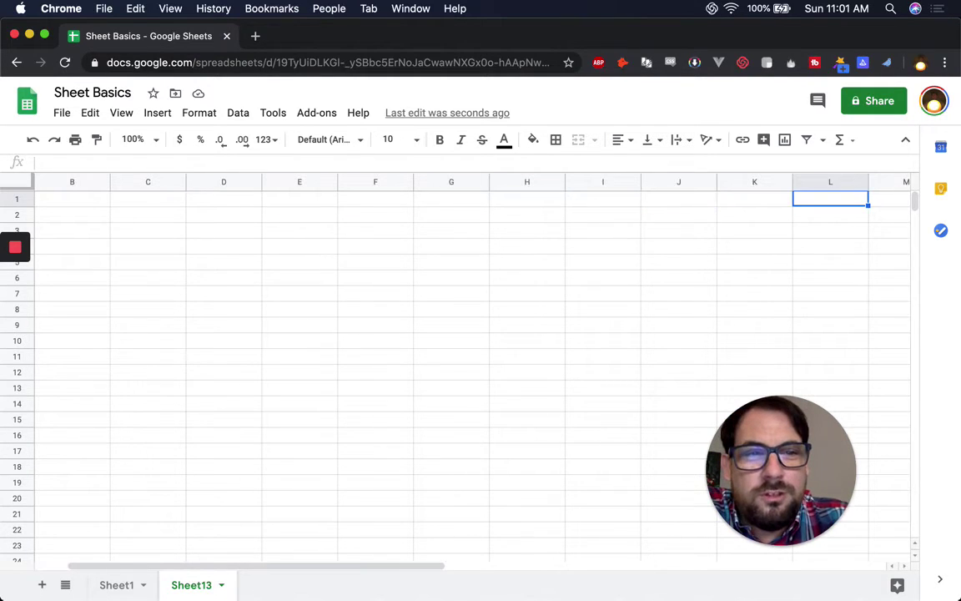
pyautogui.press('Right')
pyautogui.press('Right')
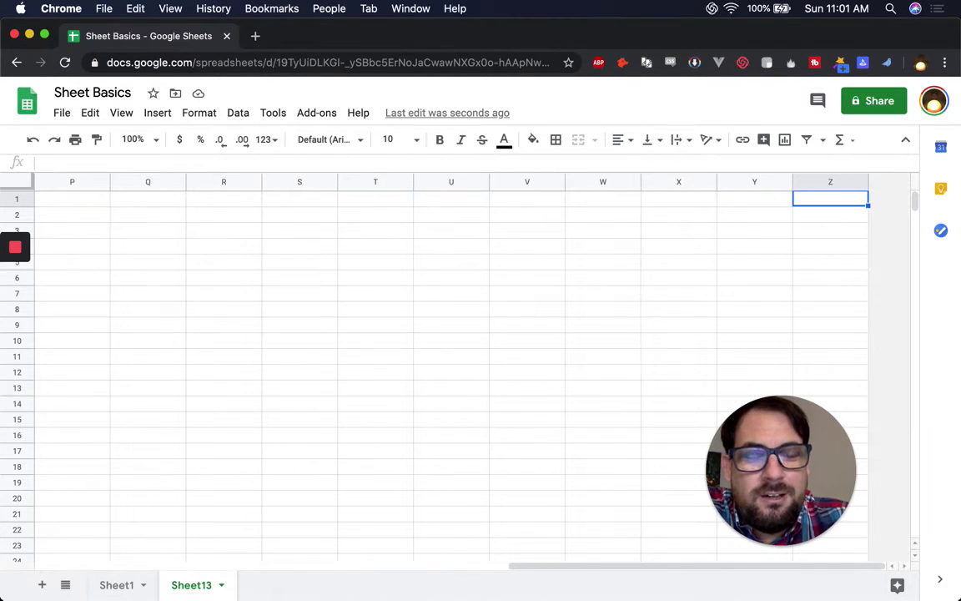
pyautogui.press('Left')
pyautogui.press('Left')
pyautogui.press('Left')
pyautogui.press('Left')
pyautogui.press('Left')
pyautogui.press('Left')
pyautogui.press('Left')
pyautogui.press('Left')
pyautogui.press('Left')
pyautogui.press('Left')
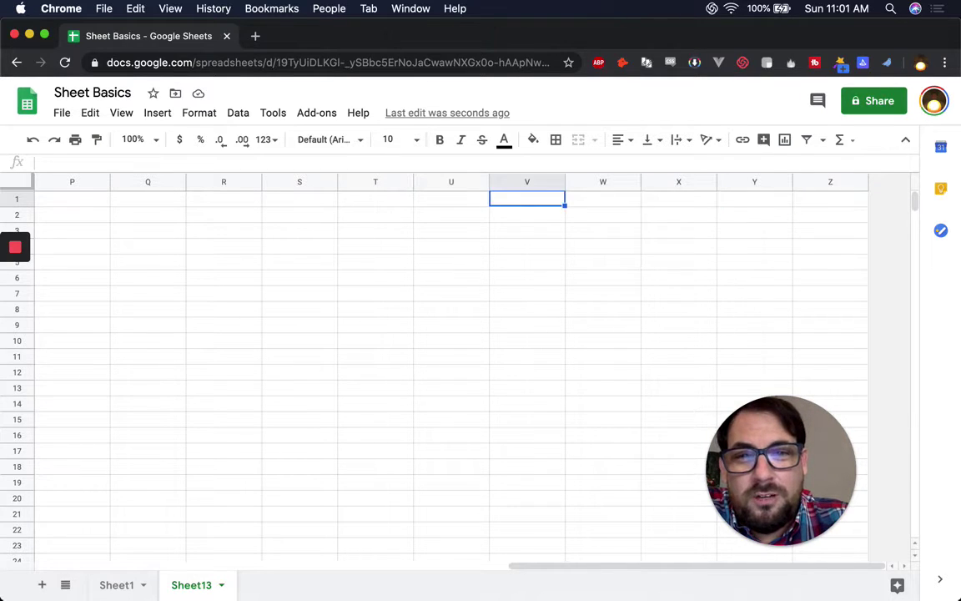
pyautogui.press('Left')
pyautogui.press('Left')
pyautogui.press('Right')
pyautogui.press('Right')
pyautogui.press('Right')
pyautogui.press('Right')
pyautogui.press('Right')
pyautogui.press('Right')
pyautogui.press('Right')
pyautogui.press('Right')
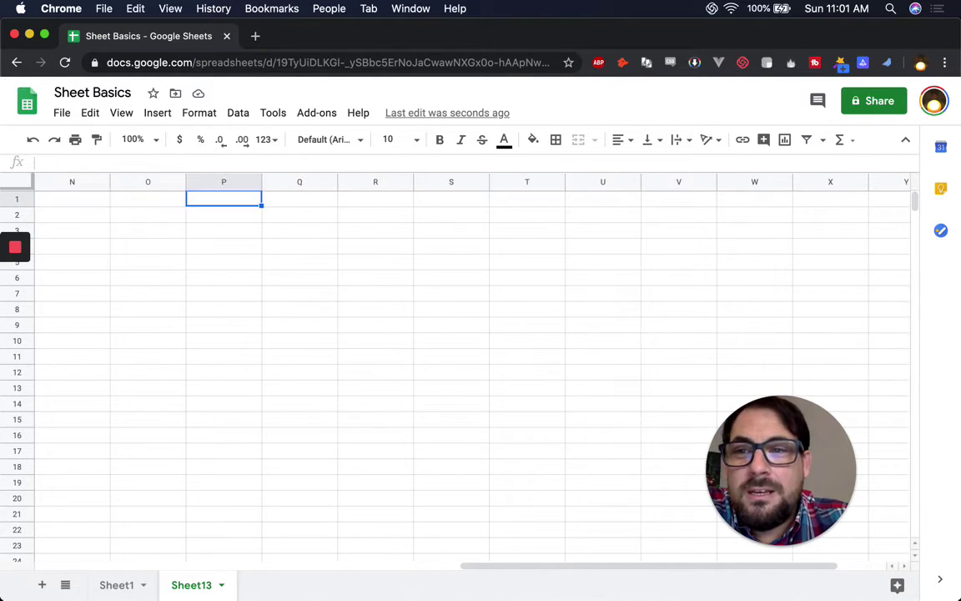
pyautogui.press('Right')
pyautogui.press('Right')
pyautogui.press('Right')
pyautogui.press('Right')
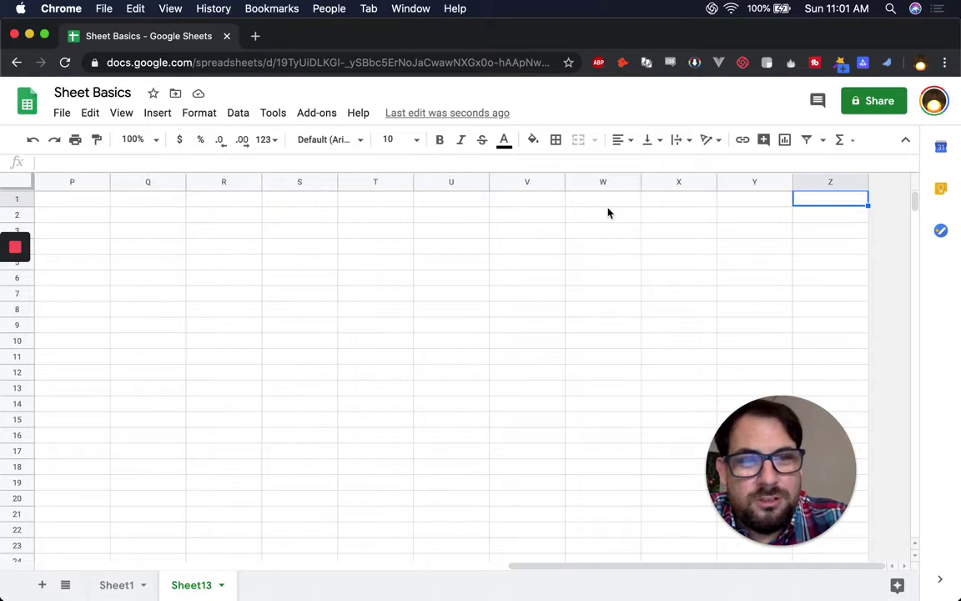
# Enter =column() in Z1 and copy it across T1:Y1, showing column numbers 20 to 26
pyautogui.write('=column')
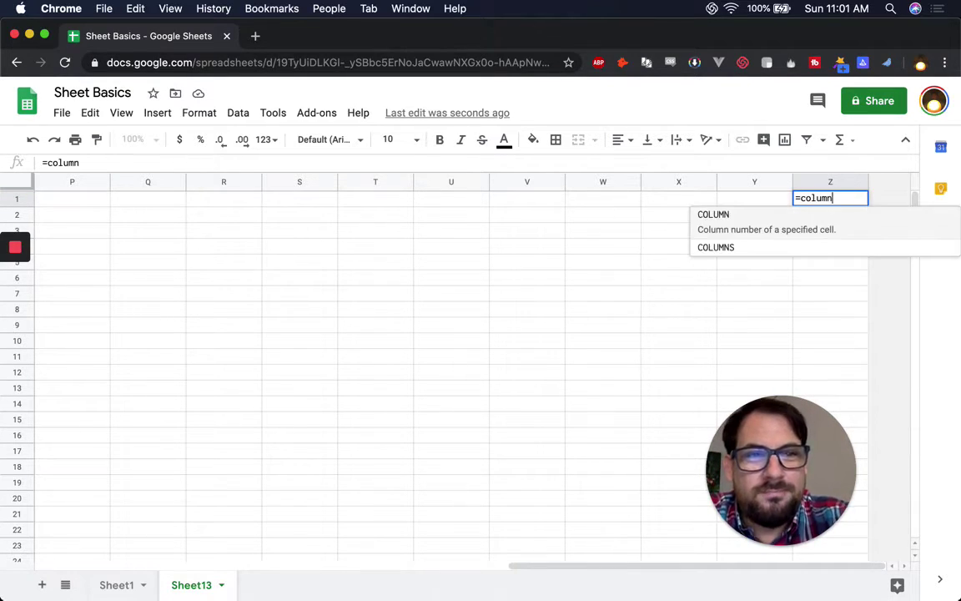
pyautogui.write('()')
pyautogui.press('Return')
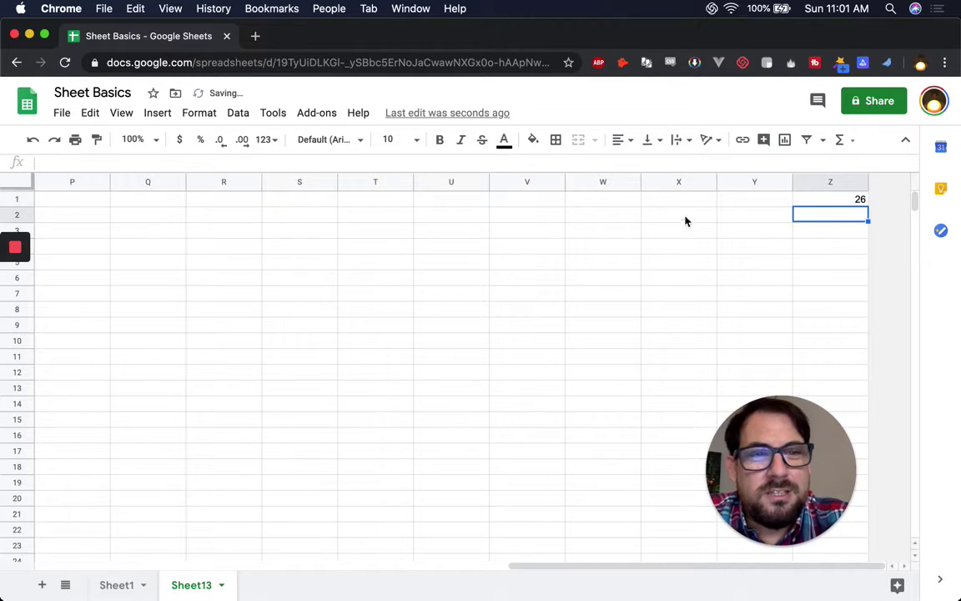
pyautogui.click(833, 202)
pyautogui.press('cmd+c')
pyautogui.press('Left')
pyautogui.press('cmd+v')
pyautogui.press('Left')
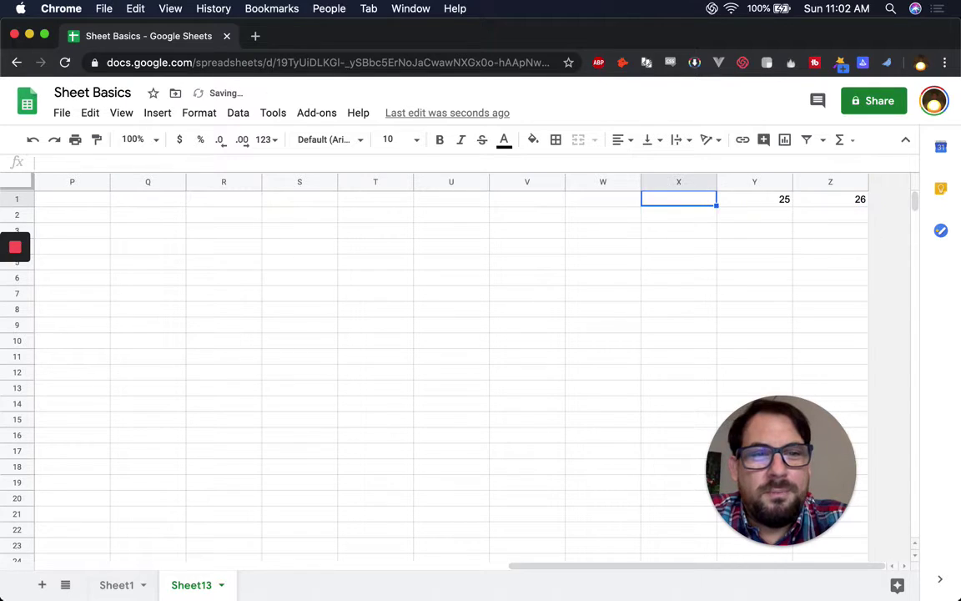
pyautogui.press('cmd+v')
pyautogui.press('Left')
pyautogui.press('cmd+v')
pyautogui.press('Left')
pyautogui.press('Left')
pyautogui.press('Left')
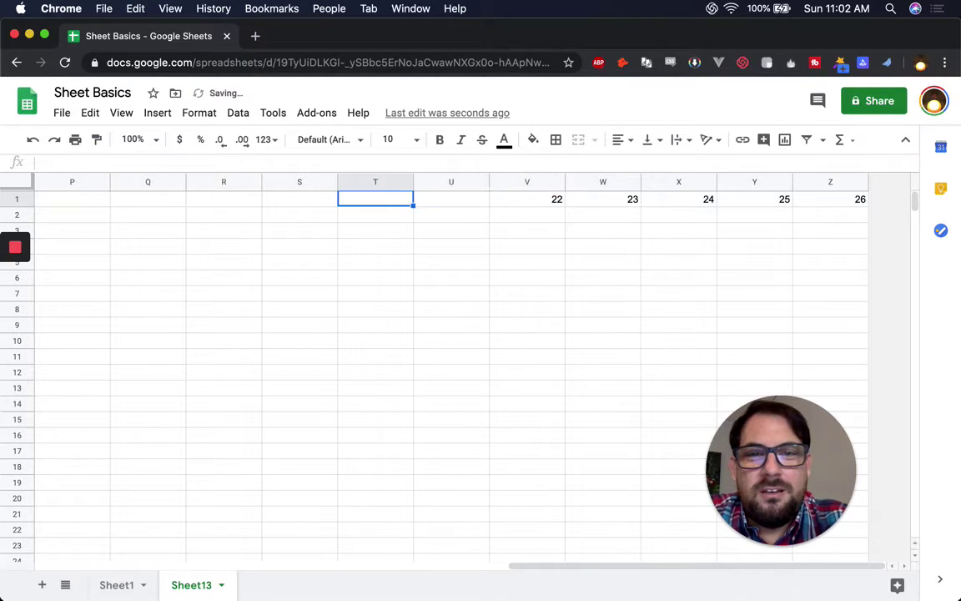
pyautogui.press('cmd+v')
pyautogui.press('Left')
pyautogui.press('Right')
pyautogui.press('Right')
pyautogui.press('cmd+v')
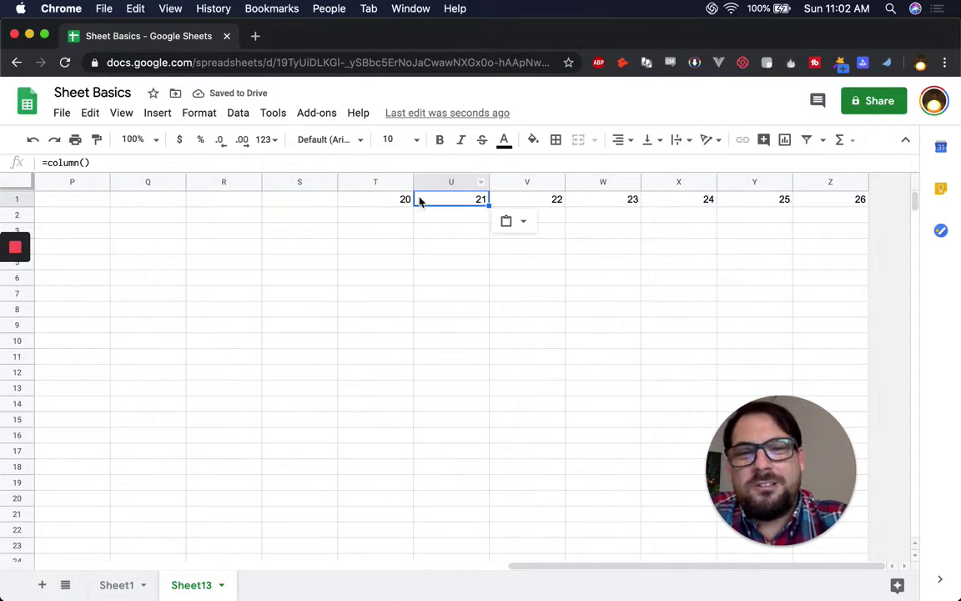
# Clear the column-number formulas from T1:Z1
pyautogui.click(384, 201)
pyautogui.keyDown('shift'); pyautogui.click(803, 206); pyautogui.keyUp('shift')
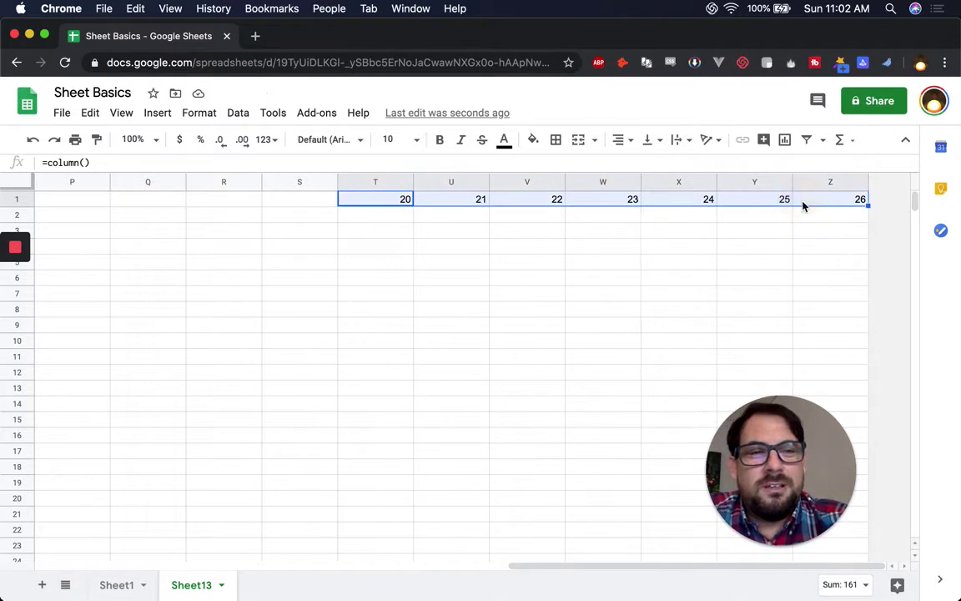
pyautogui.press('BackSpace')
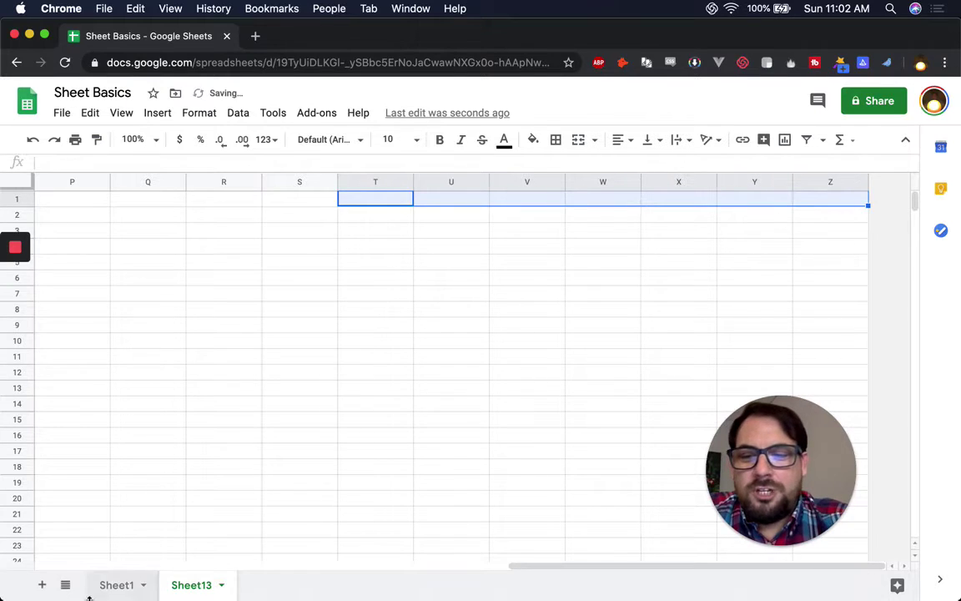
# Add blank sheets Sheet14 through Sheet18, switching back to Sheet1 between additions
pyautogui.moveTo(15, 250)
pyautogui.click(14, 286)
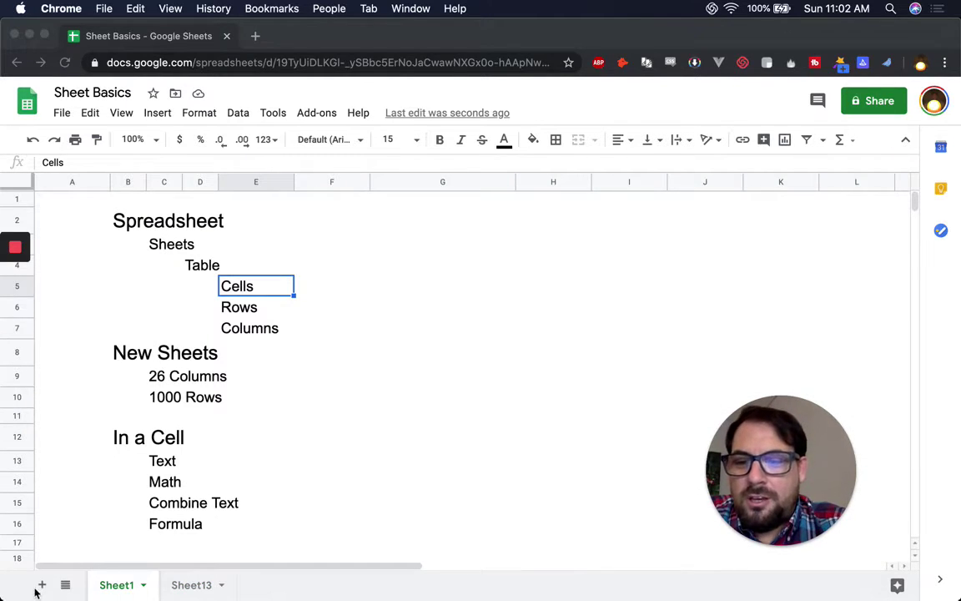
pyautogui.click(42, 584)
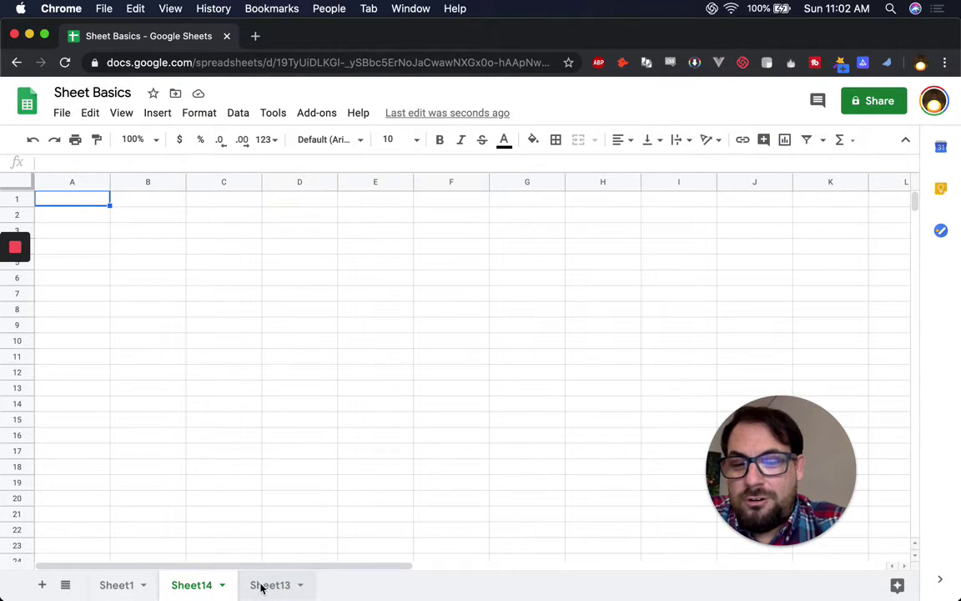
pyautogui.click(261, 588)
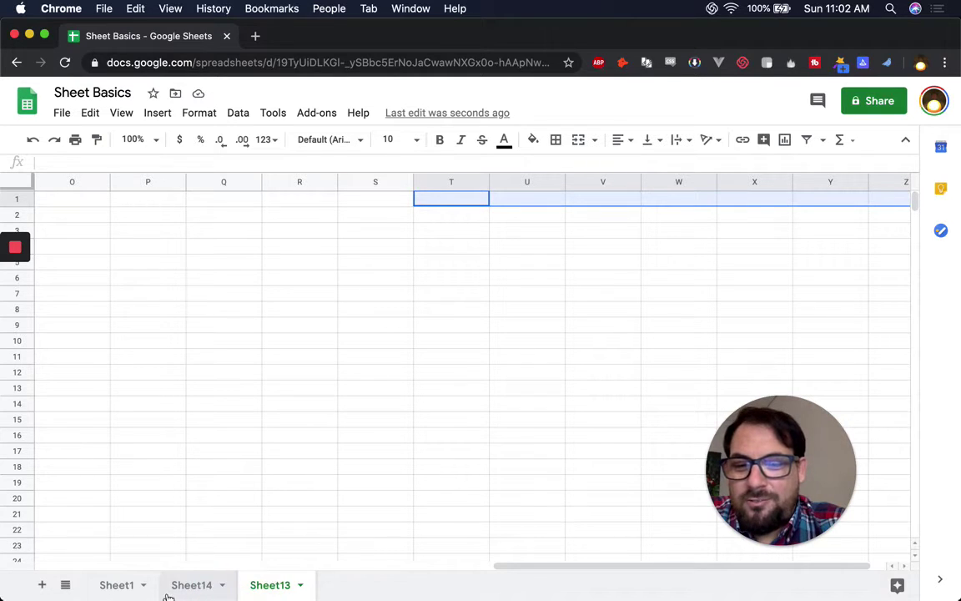
pyautogui.click(43, 587)
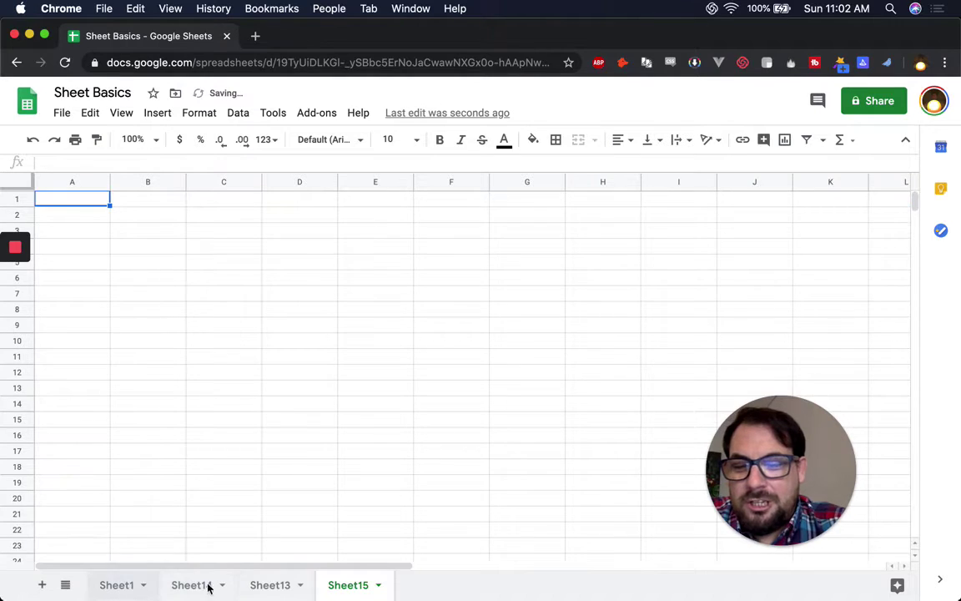
pyautogui.click(116, 584)
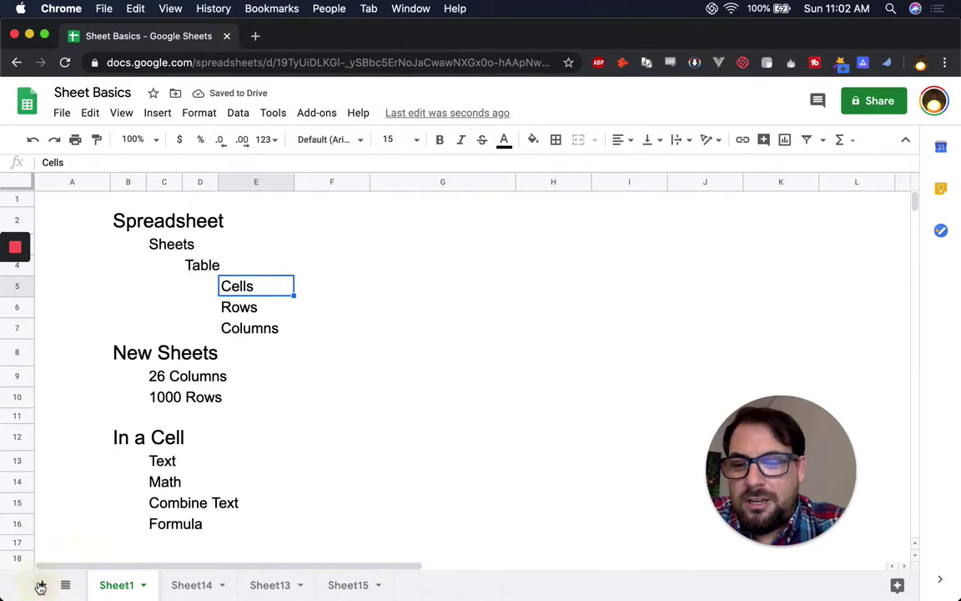
pyautogui.click(40, 587)
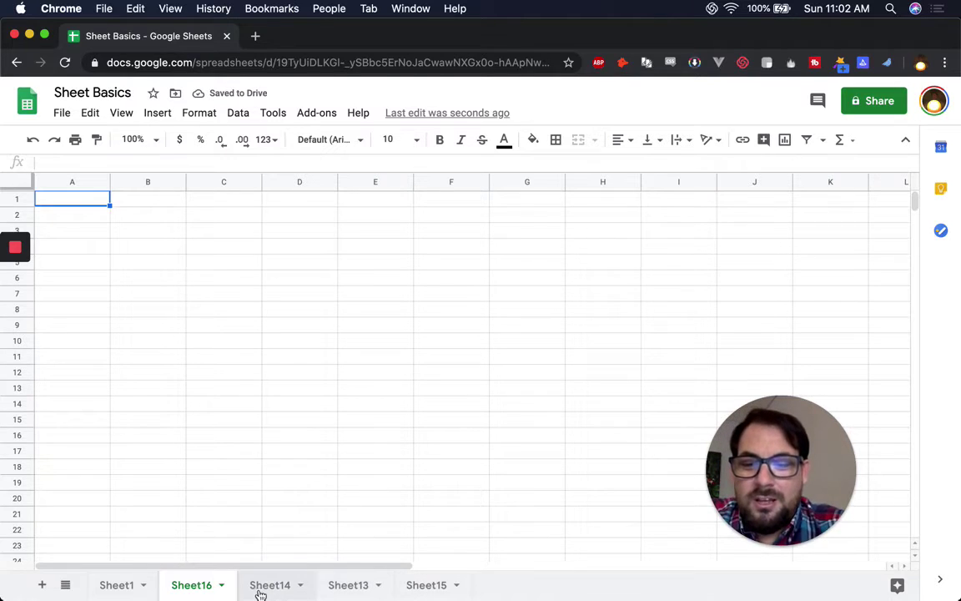
pyautogui.click(115, 585)
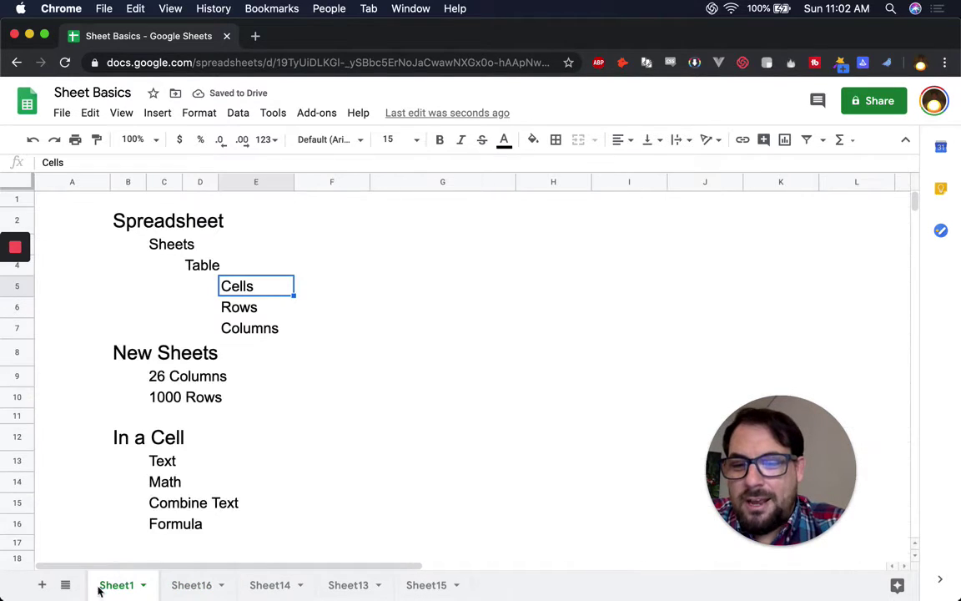
pyautogui.click(42, 584)
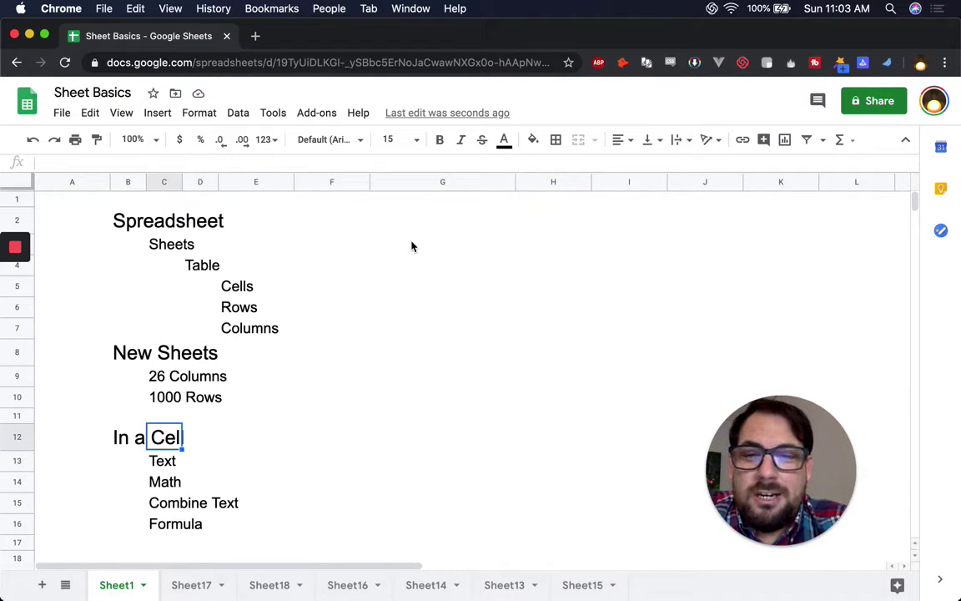
# Type 'Any Text' into G3 and reset the cell's formatting to default
pyautogui.click(413, 243)
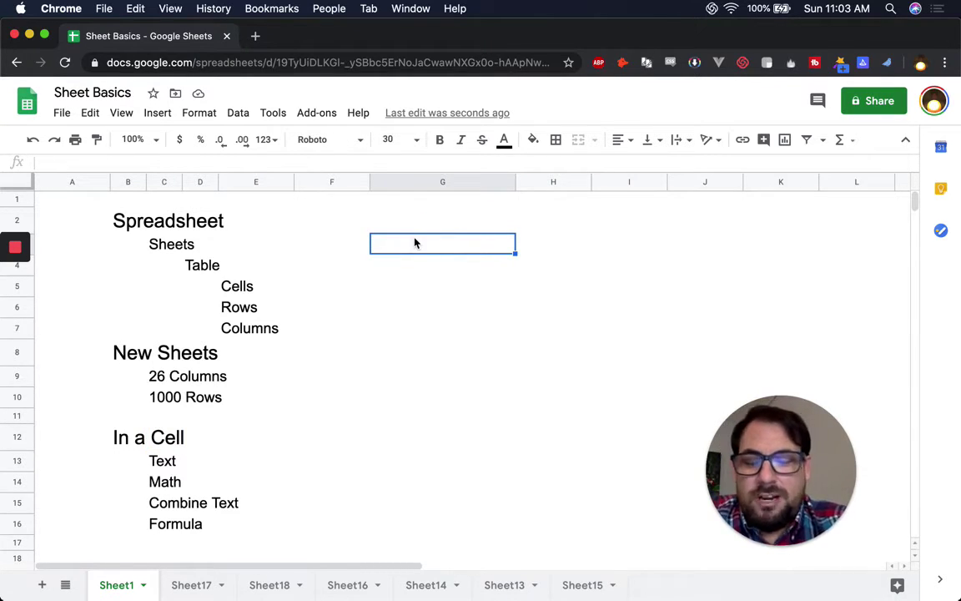
pyautogui.write('Any Tesx')
pyautogui.press('BackSpace')
pyautogui.write('t')
pyautogui.press('Return')
pyautogui.click(457, 252)
pyautogui.hotkey('ctrl', '\\')
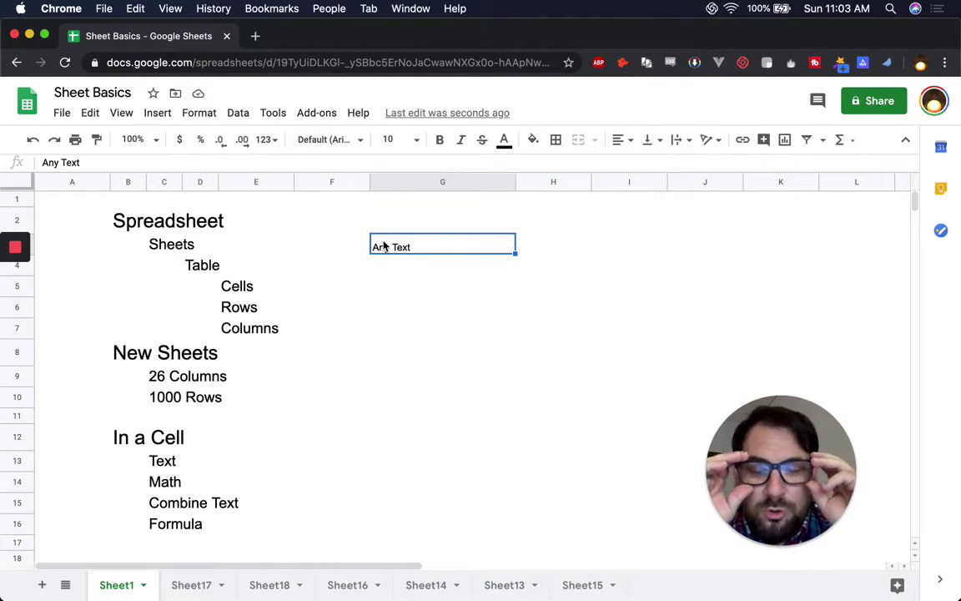
pyautogui.click(256, 36)
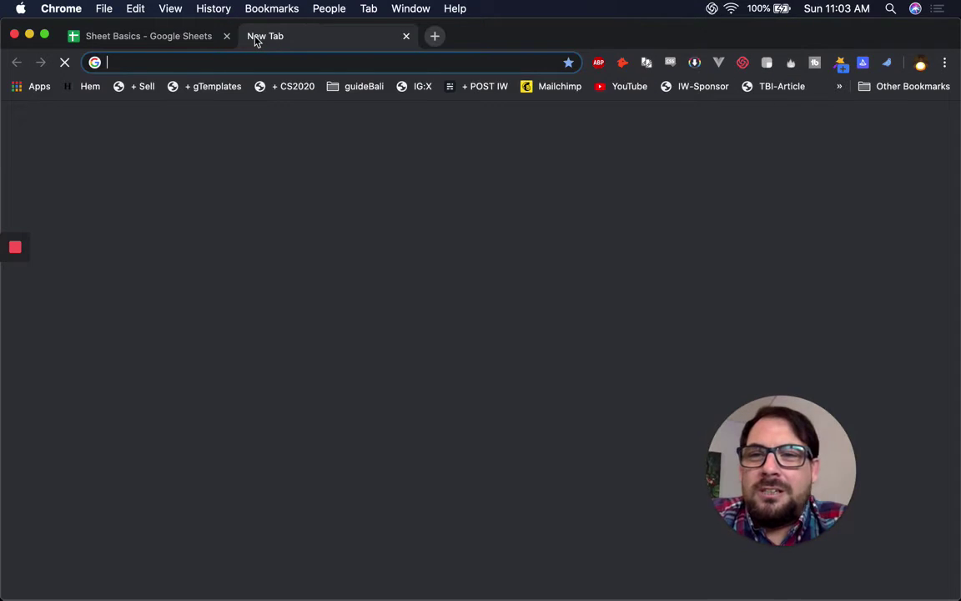
pyautogui.write('shee')
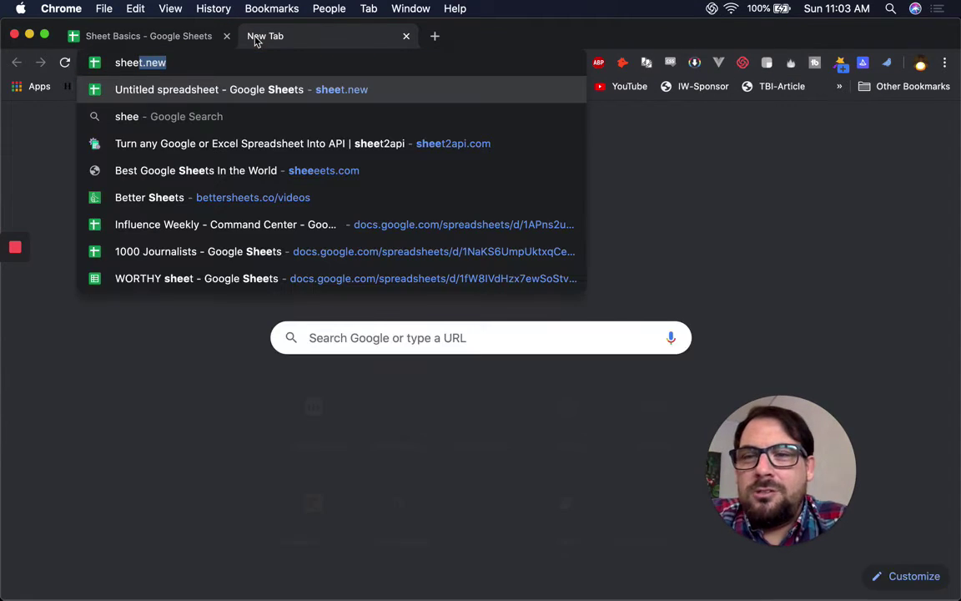
pyautogui.press('Return')
pyautogui.moveTo(15, 284)
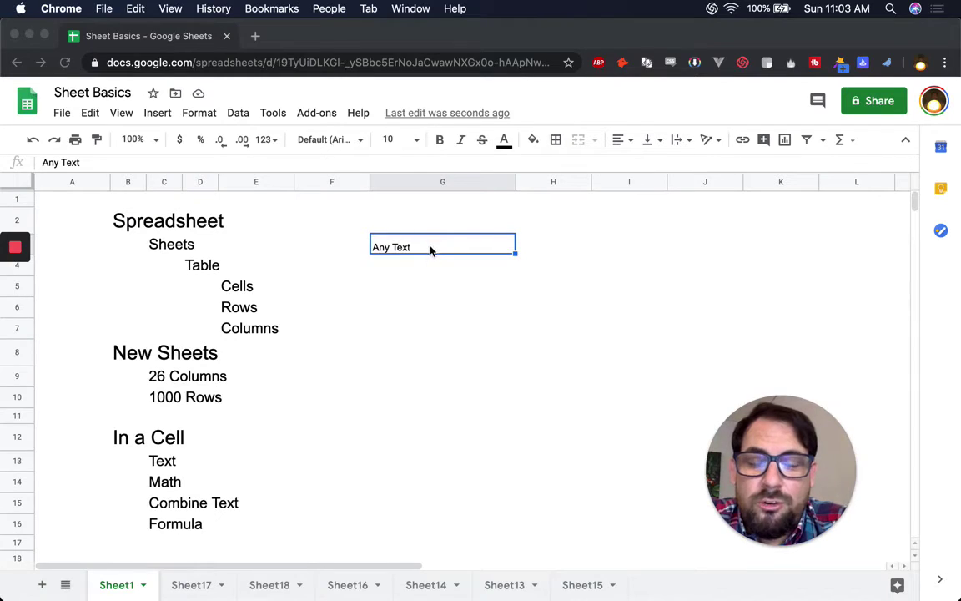
# Enter =34+56 in G4 and =45*34 in G5, then clear formatting on G3:G13
pyautogui.click(430, 266)
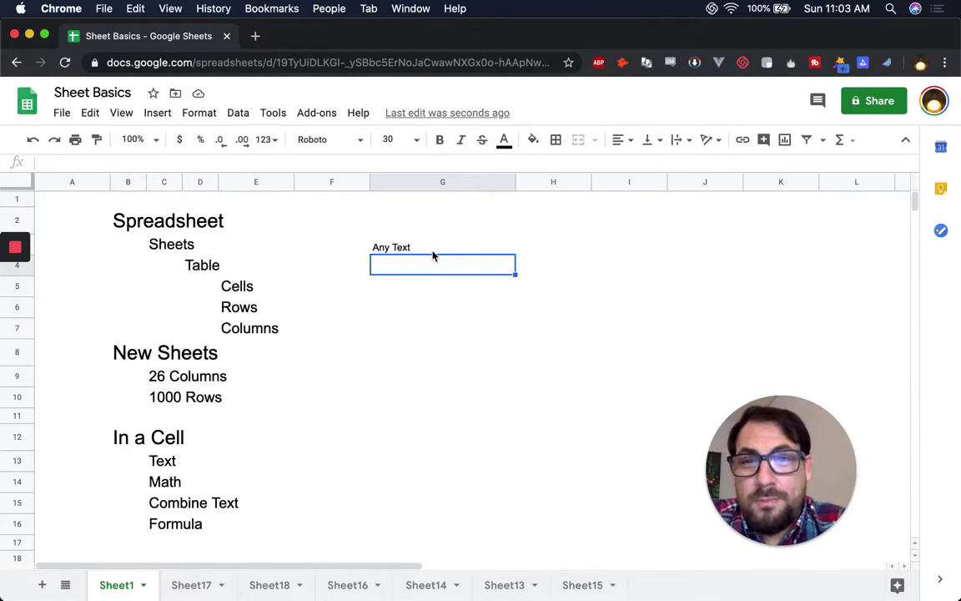
pyautogui.write('=')
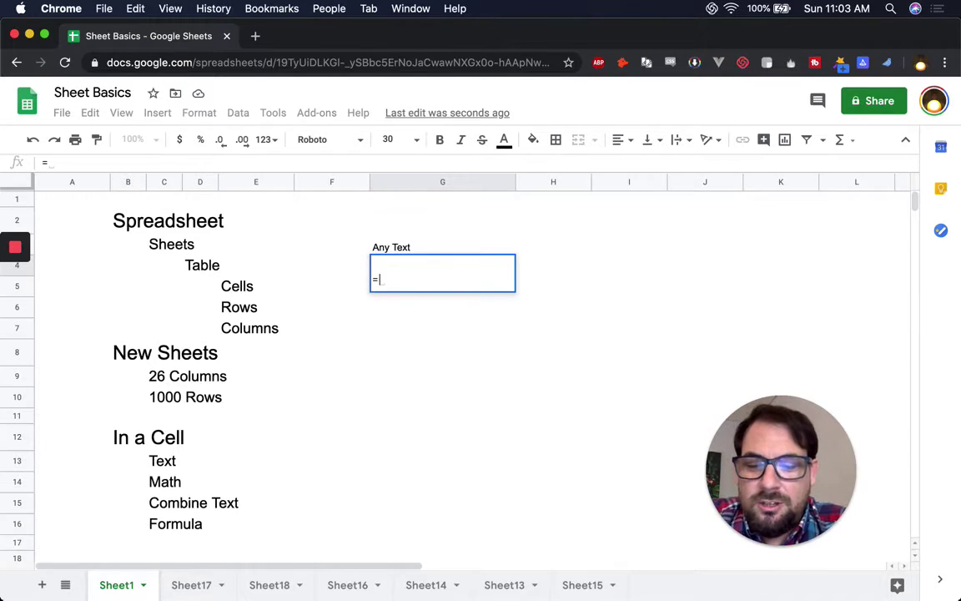
pyautogui.write('34+56')
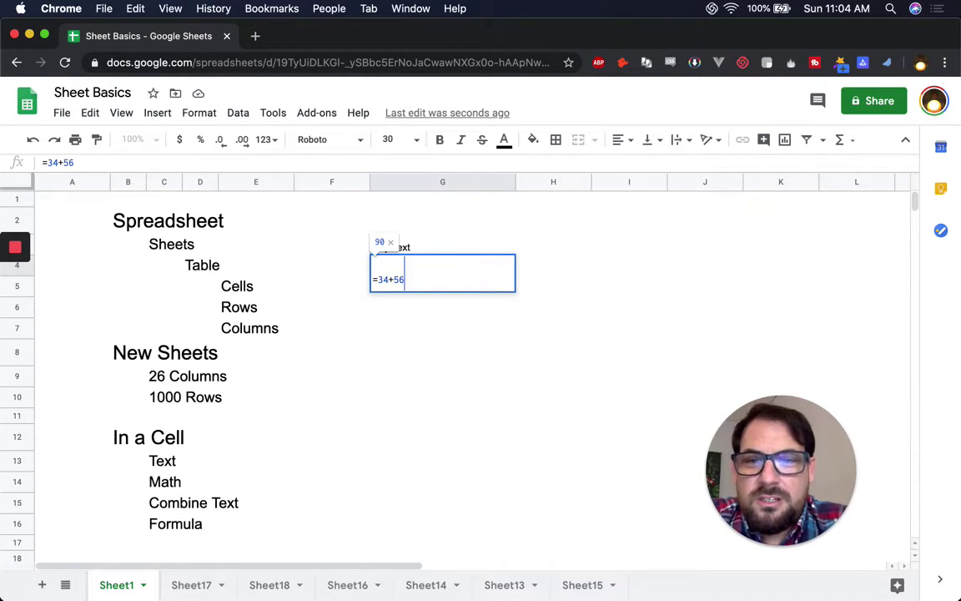
pyautogui.press('Return')
pyautogui.write('=')
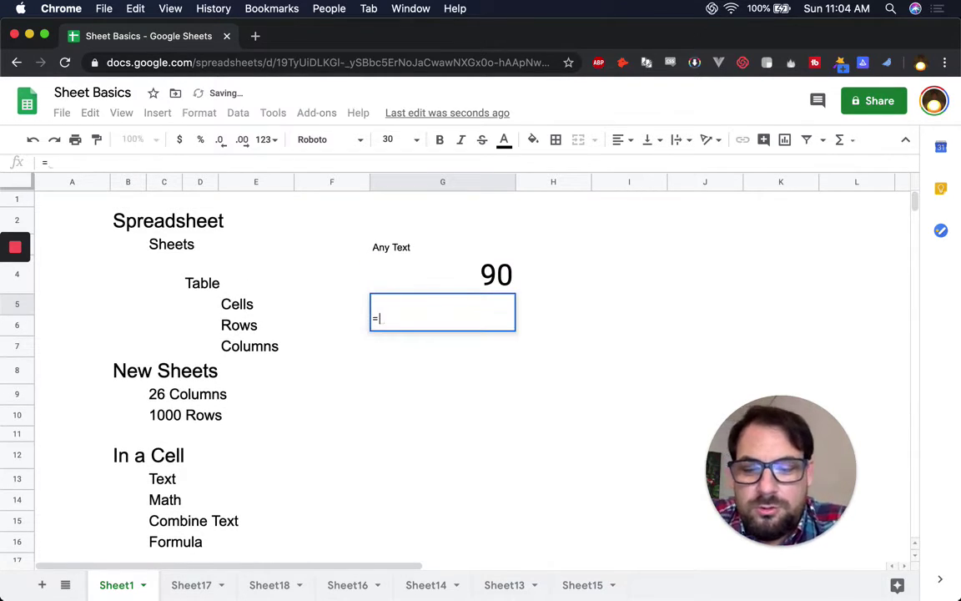
pyautogui.write('45*34')
pyautogui.press('Return')
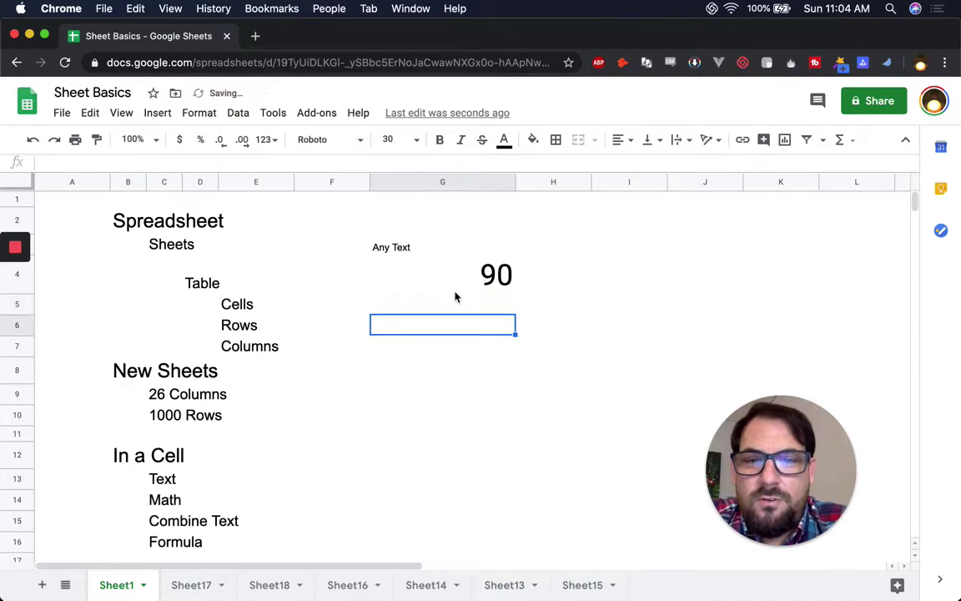
pyautogui.moveTo(442, 247); pyautogui.dragTo(468, 497)
pyautogui.hotkey('ctrl', '\\')
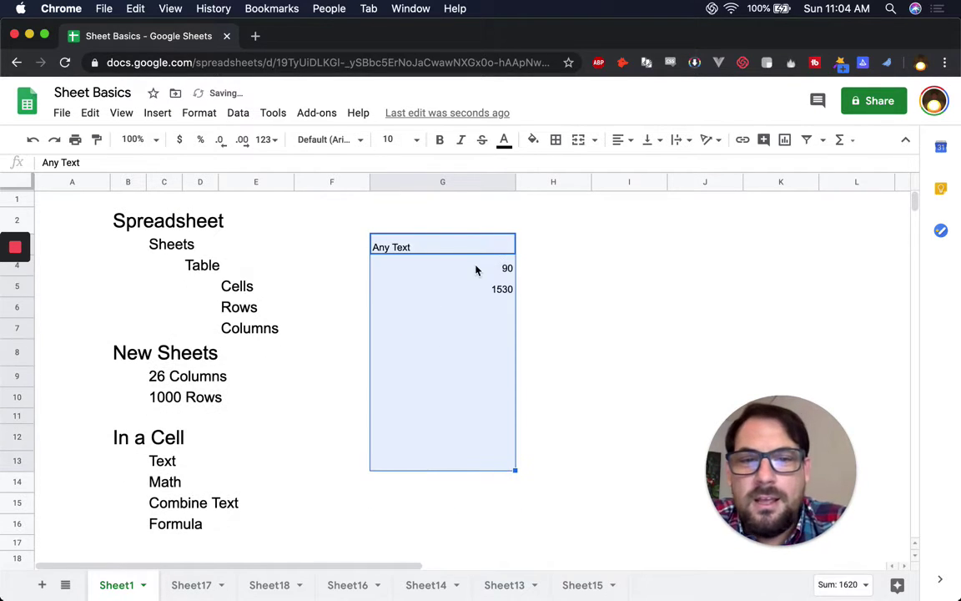
pyautogui.click(467, 290)
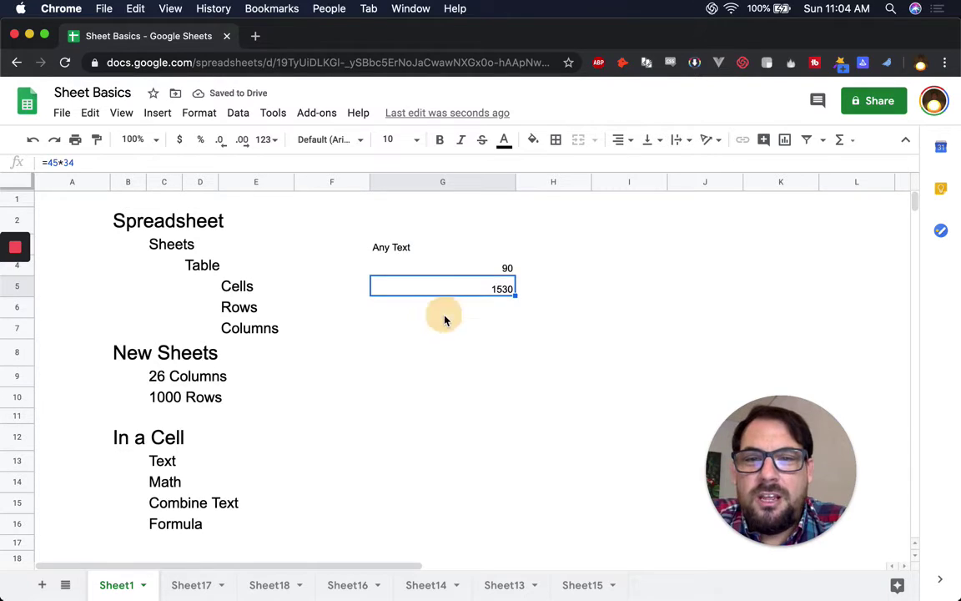
# Enter =757/30383 in G6 and format it as a percentage, showing 2.49%
pyautogui.click(445, 314)
pyautogui.write('=')
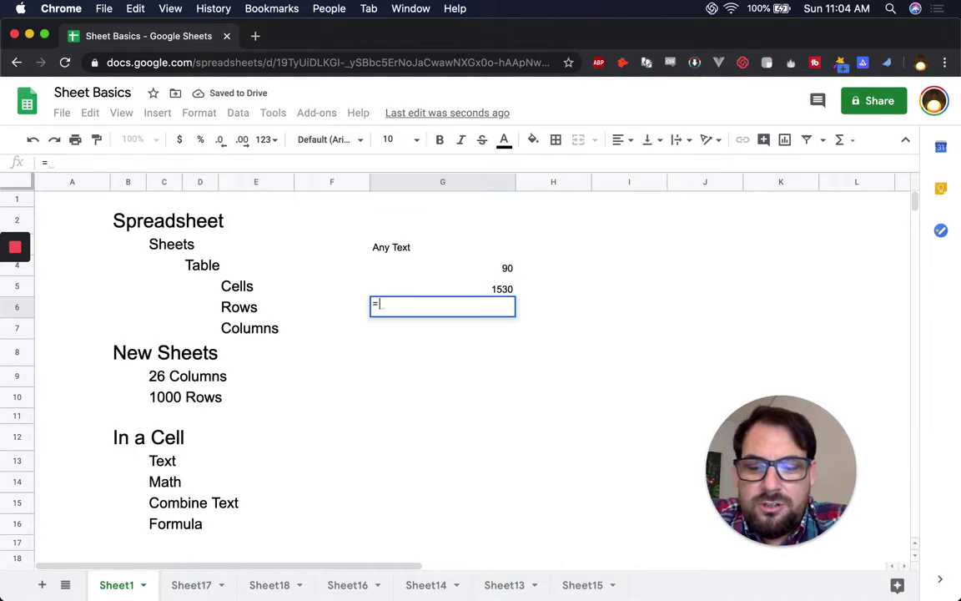
pyautogui.write('757/30383')
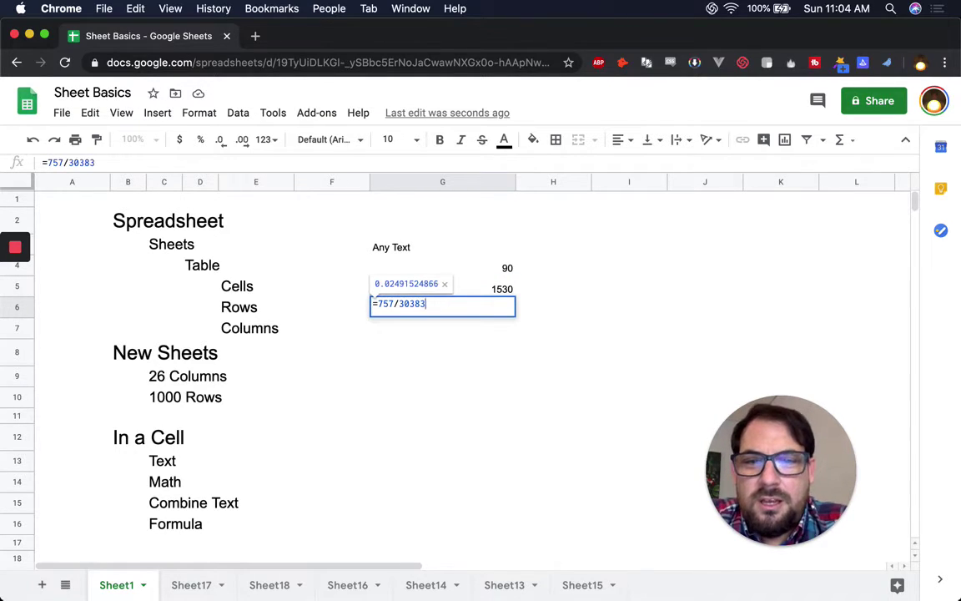
pyautogui.press('Return')
pyautogui.click(489, 307)
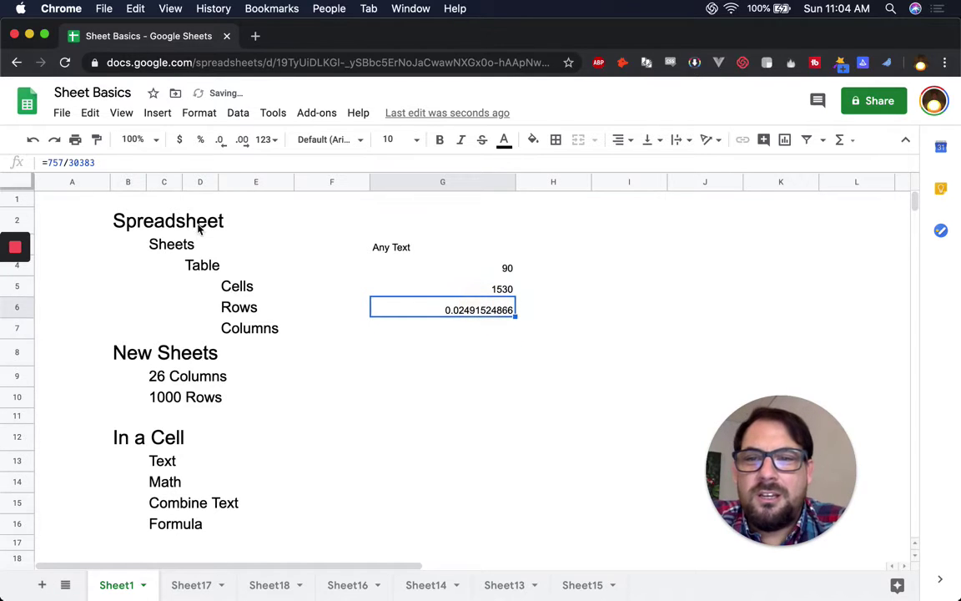
pyautogui.click(201, 140)
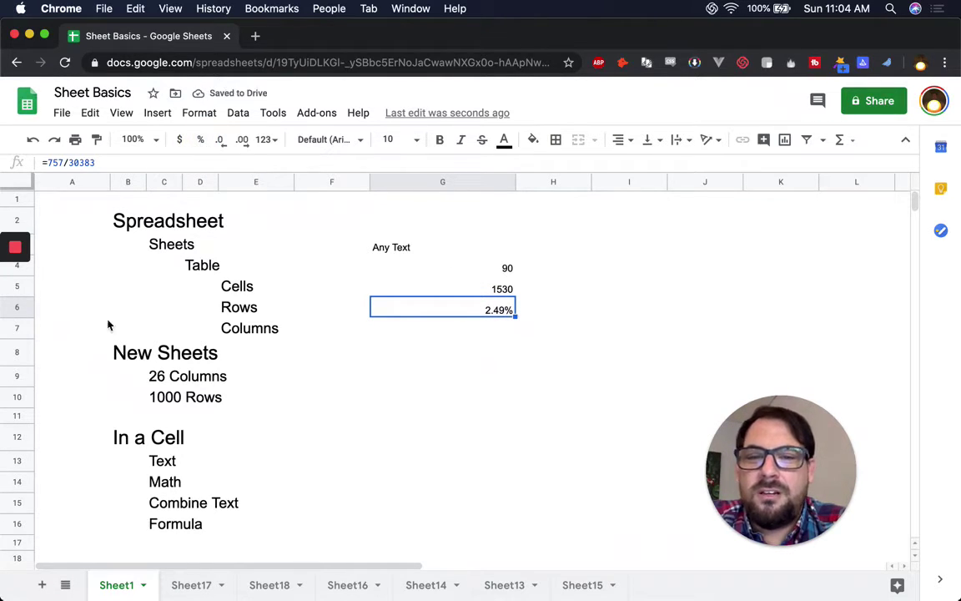
# Enter ="Any"&"Text" in G8, producing AnyText
pyautogui.click(407, 352)
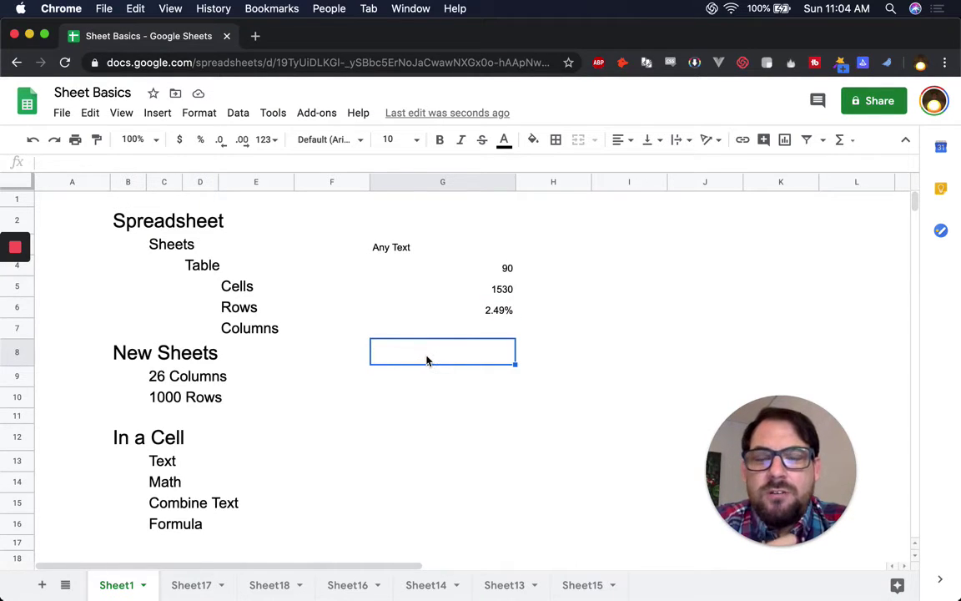
pyautogui.doubleClick(427, 358)
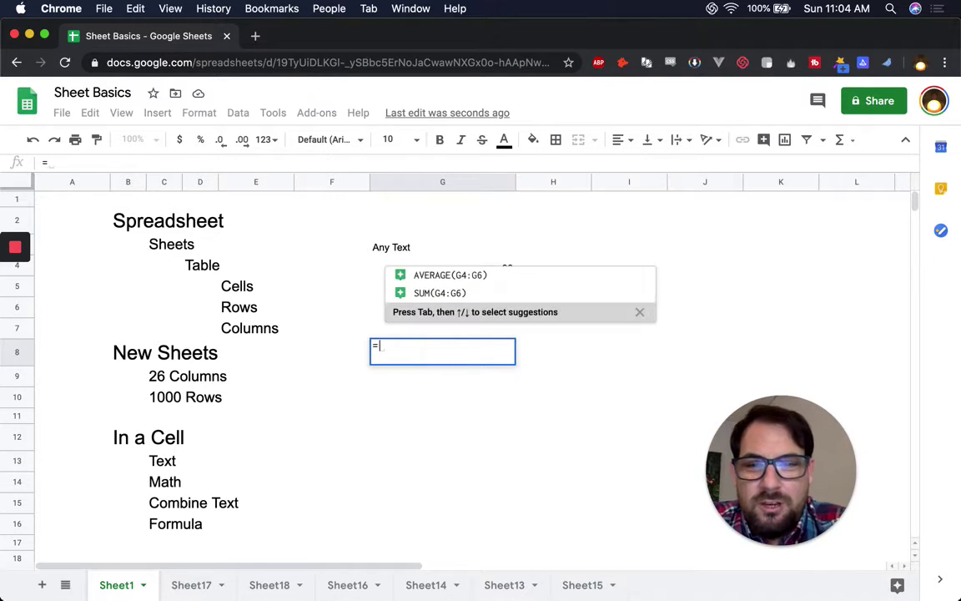
pyautogui.write('"Any"')
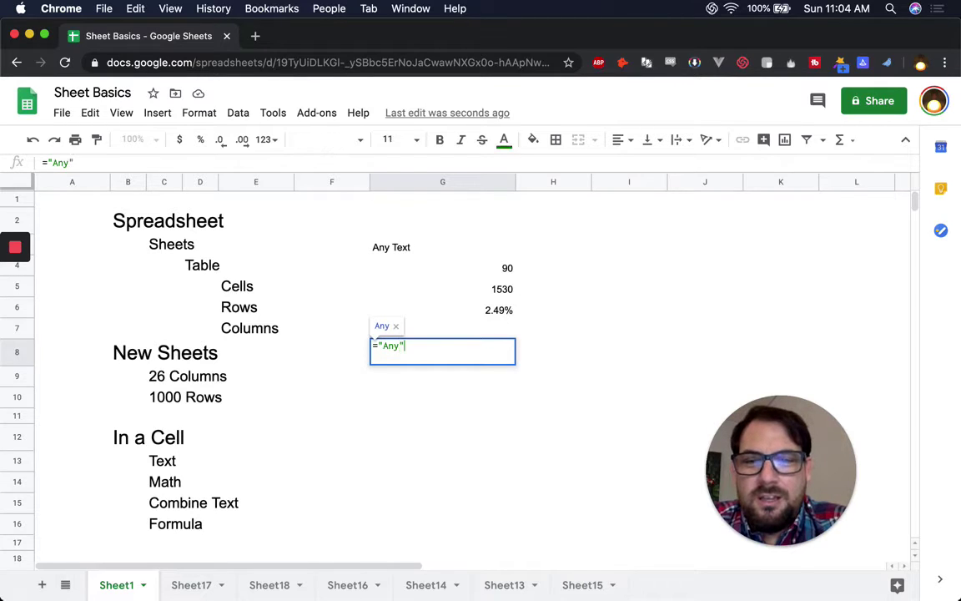
pyautogui.write('&')
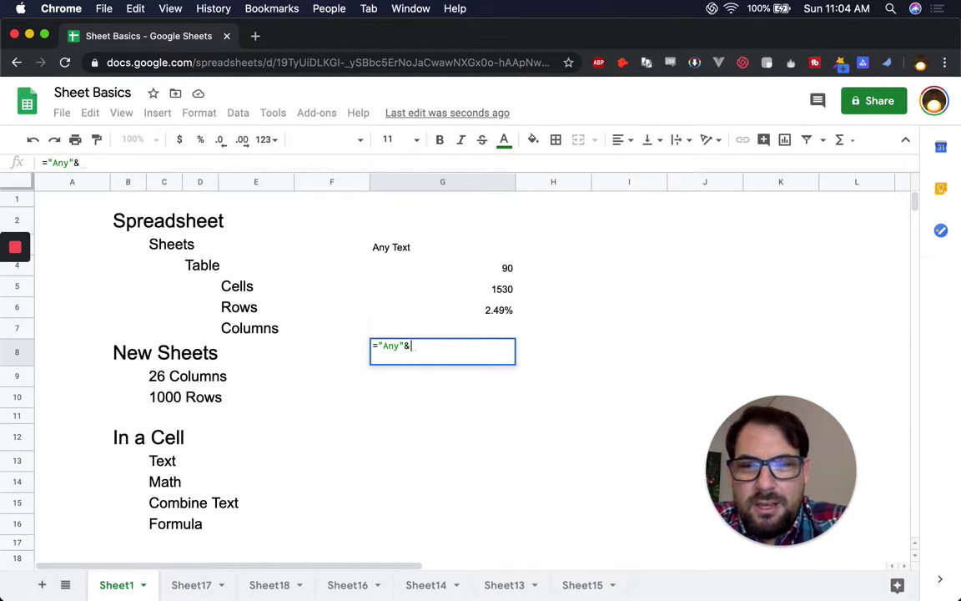
pyautogui.write('"')
pyautogui.write('Text"')
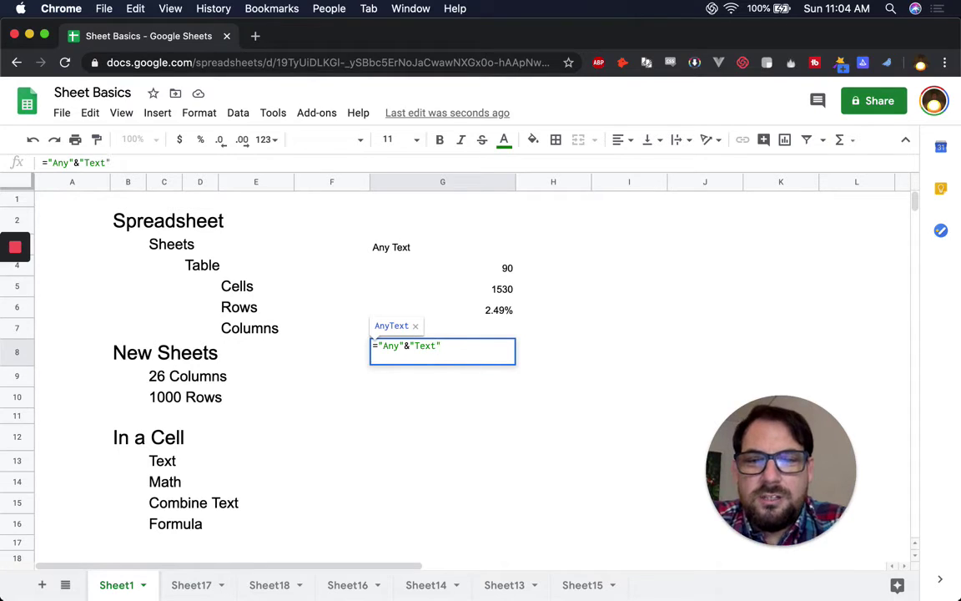
pyautogui.press('Return')
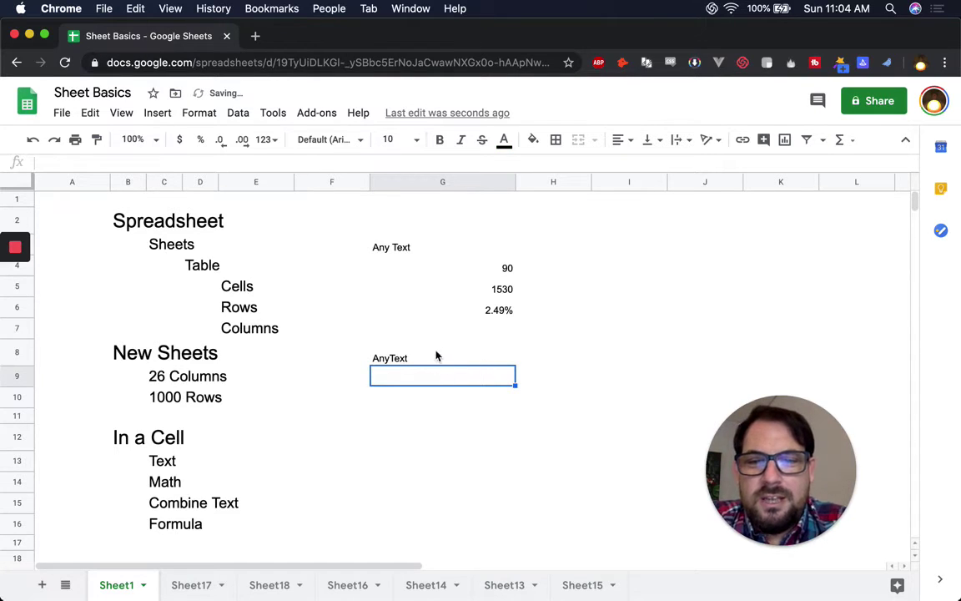
pyautogui.click(437, 352)
# Edit G8's formula to ="Any"&" "&"Text" so it shows Any Text
pyautogui.doubleClick(399, 355)
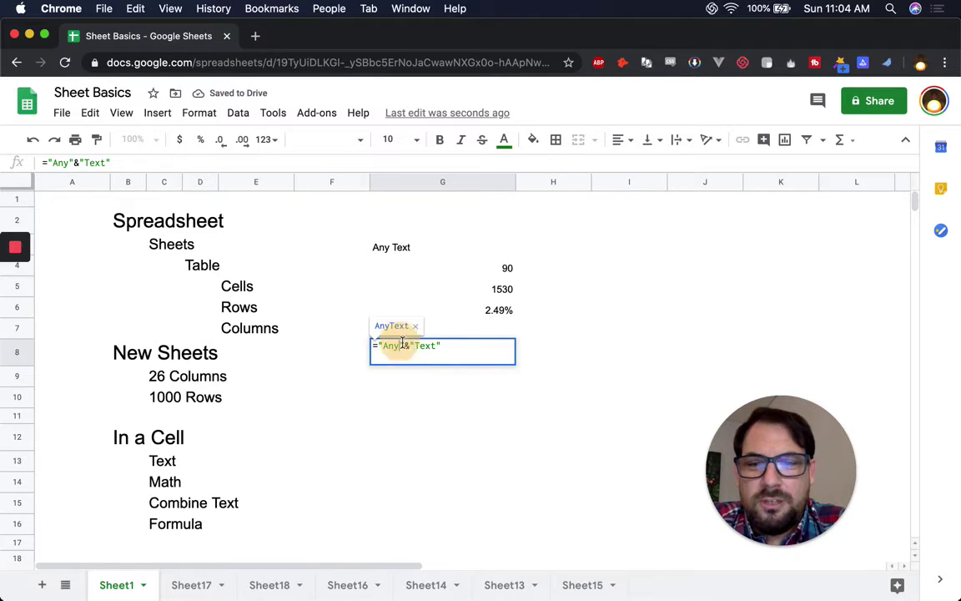
pyautogui.click(401, 346)
pyautogui.press('BackSpace')
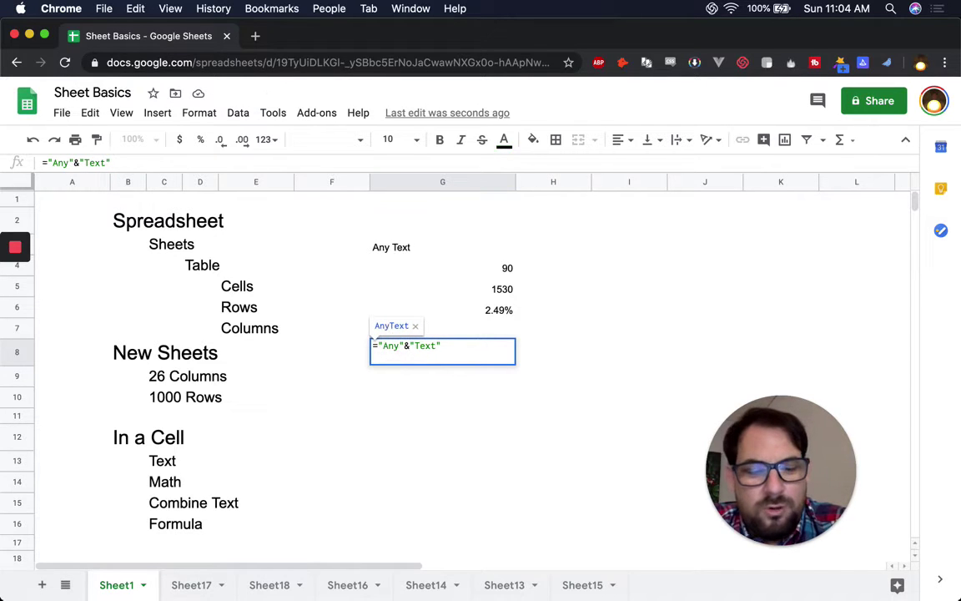
pyautogui.write('" "')
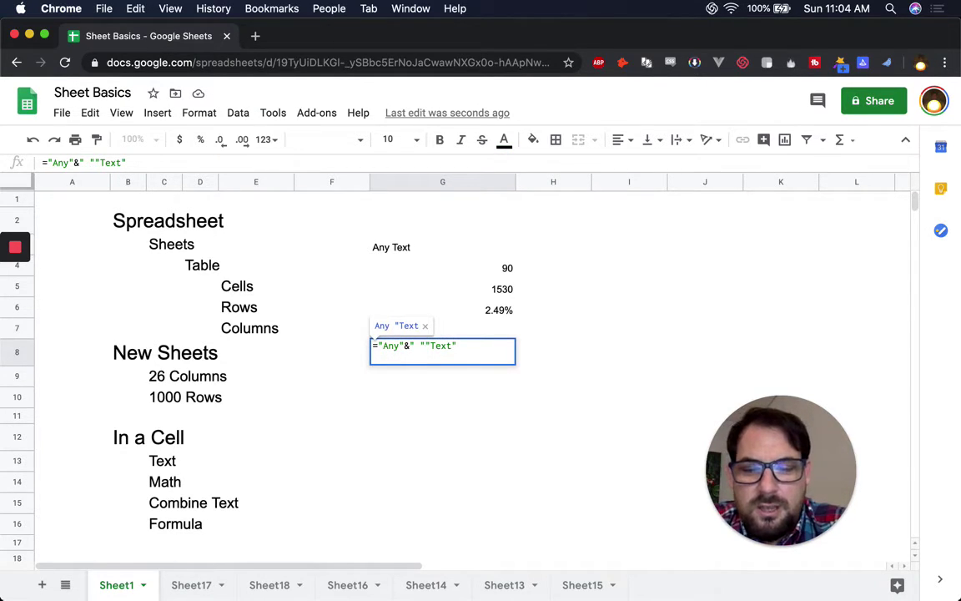
pyautogui.write('&')
pyautogui.press('Return')
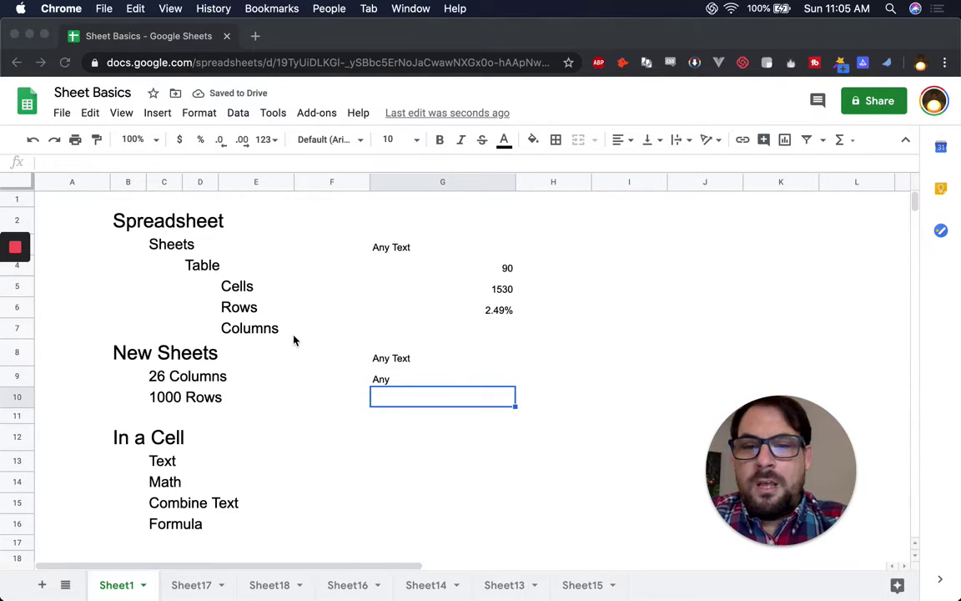
pyautogui.click(408, 377)
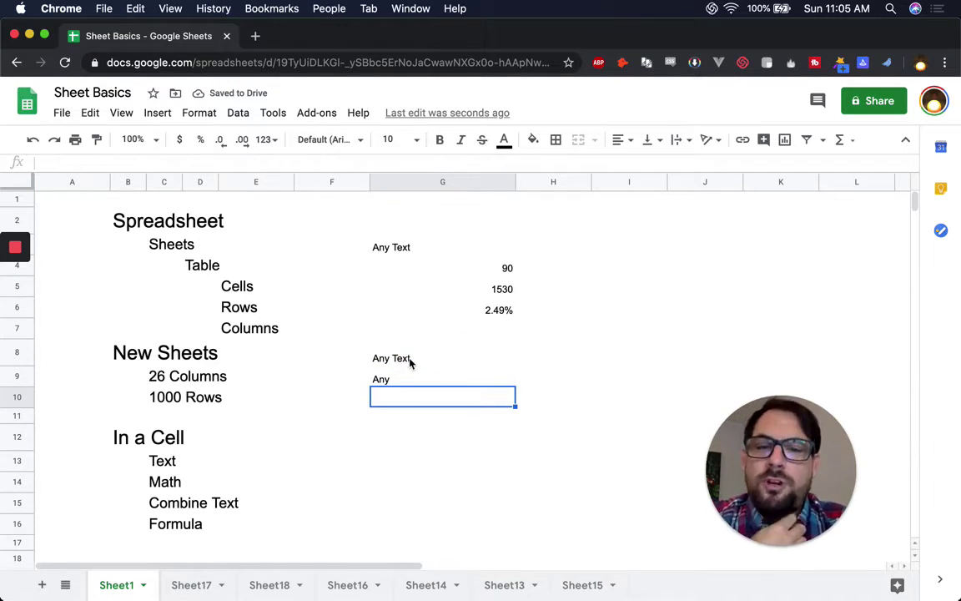
# Make G9 compute ="Any"+"Text" and read the resulting #VALUE! error explanation
pyautogui.doubleClick(408, 360)
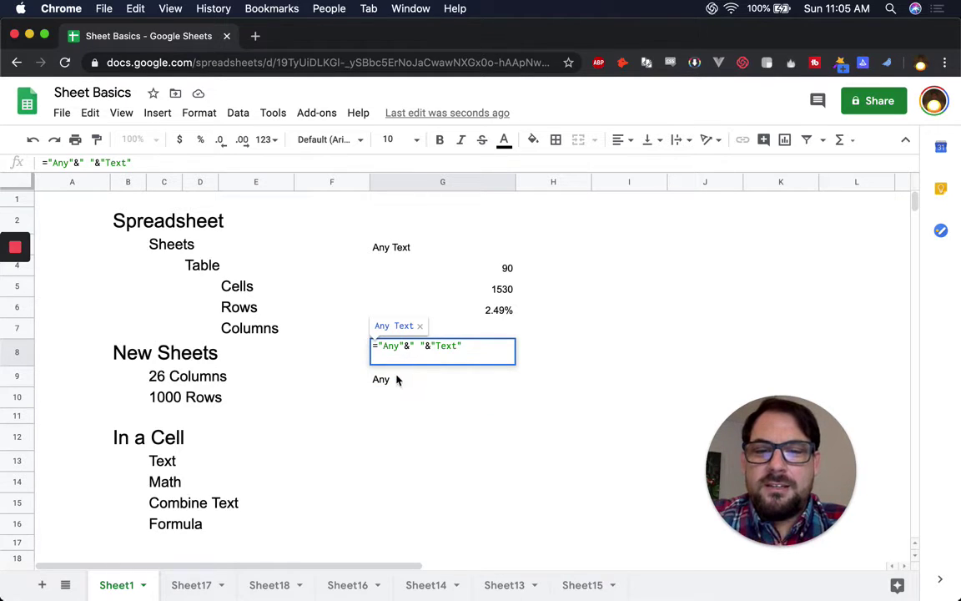
pyautogui.doubleClick(398, 378)
pyautogui.write('+')
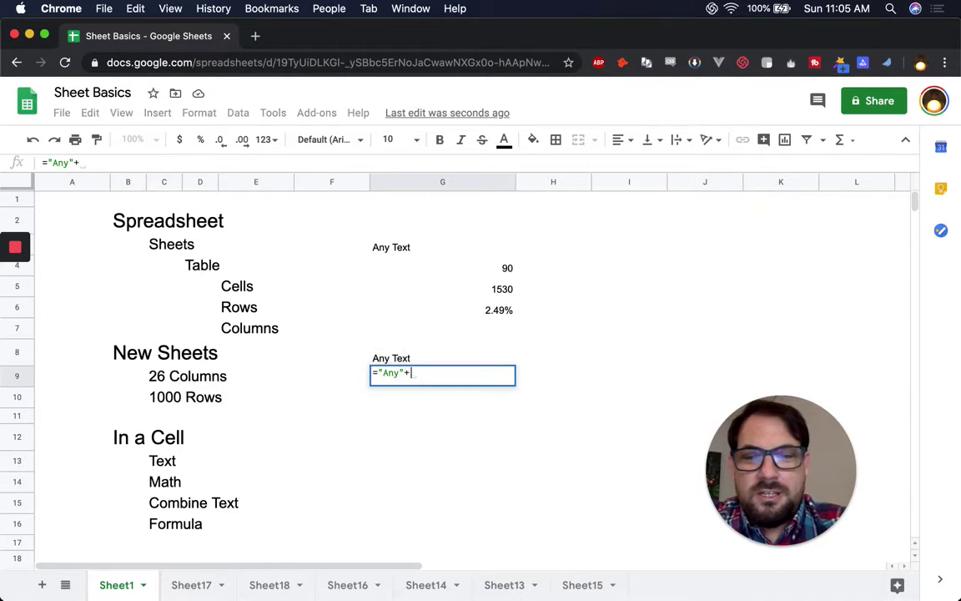
pyautogui.write('"Text"')
pyautogui.press('Return')
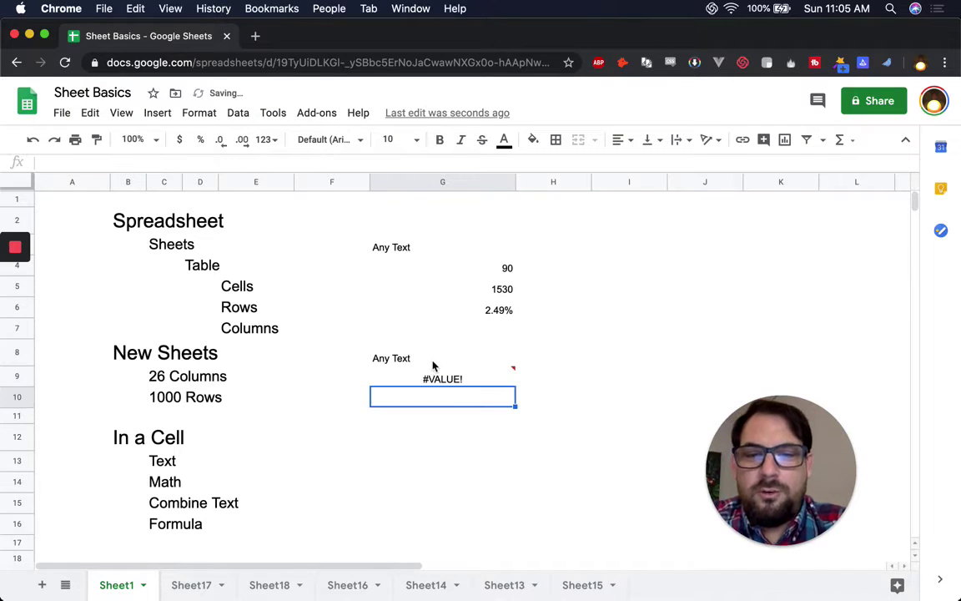
pyautogui.moveTo(435, 381)
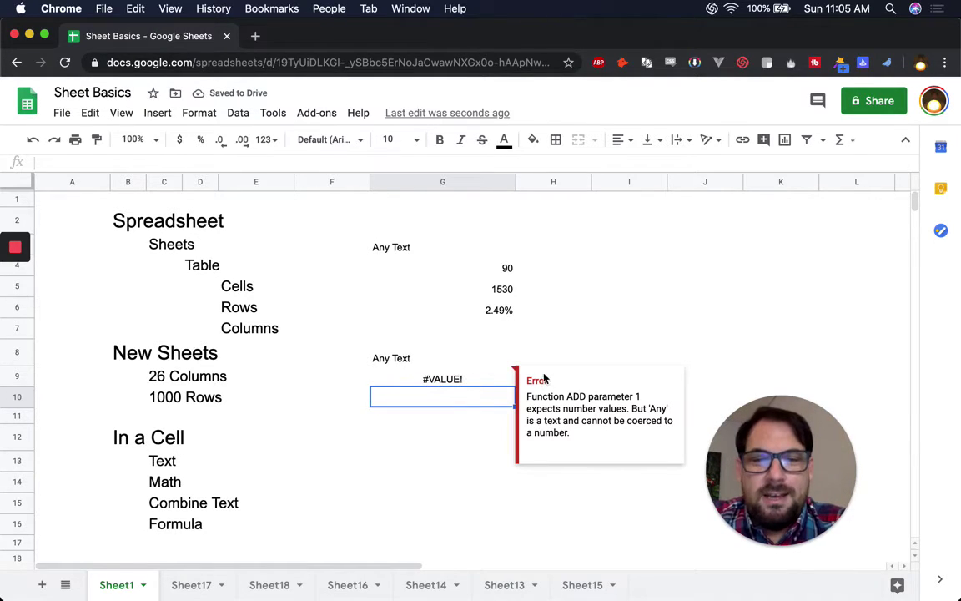
pyautogui.click(423, 459)
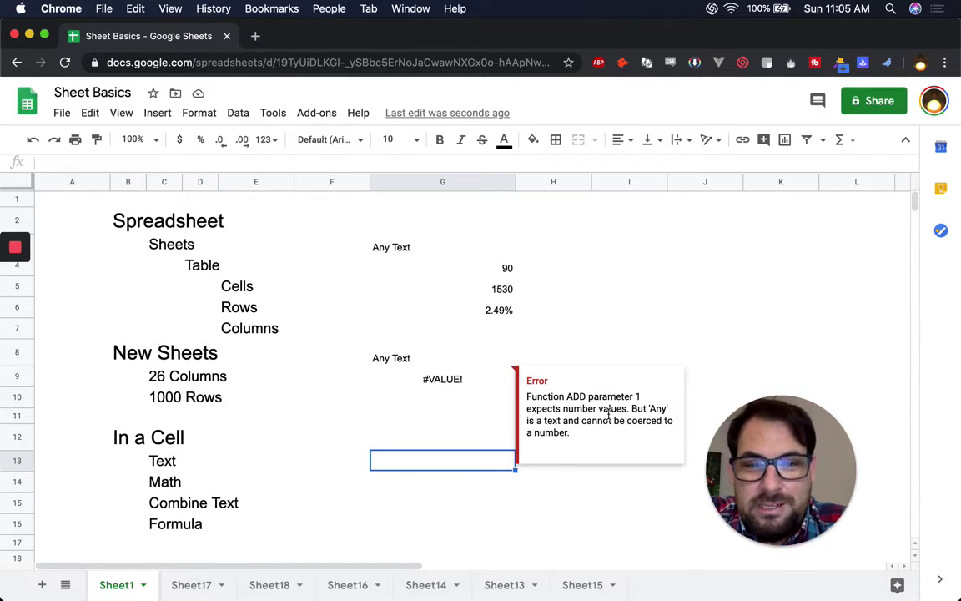
pyautogui.moveTo(561, 421); pyautogui.dragTo(644, 437)
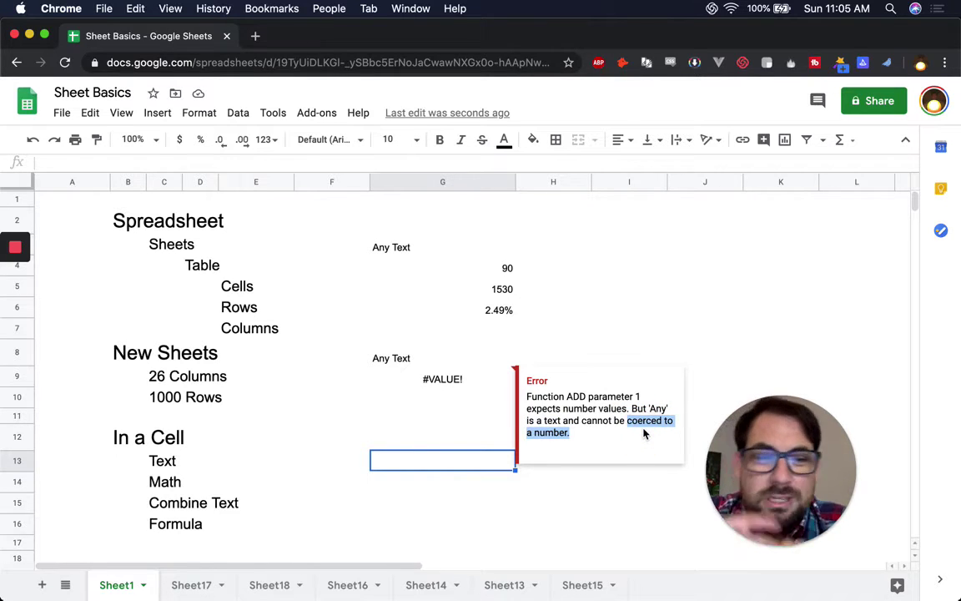
# Change G9's formula to ="1"+"2", which returns 3
pyautogui.doubleClick(444, 380)
pyautogui.doubleClick(390, 372)
pyautogui.write('1')
pyautogui.moveTo(392, 372); pyautogui.dragTo(423, 372)
pyautogui.write('2')
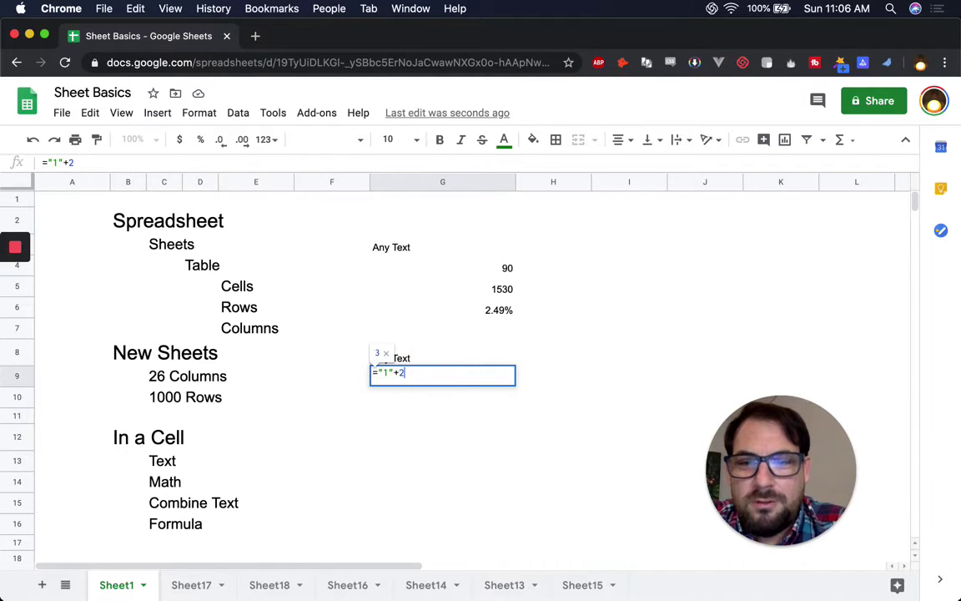
pyautogui.press('BackSpace')
pyautogui.write('"2"')
pyautogui.press('Return')
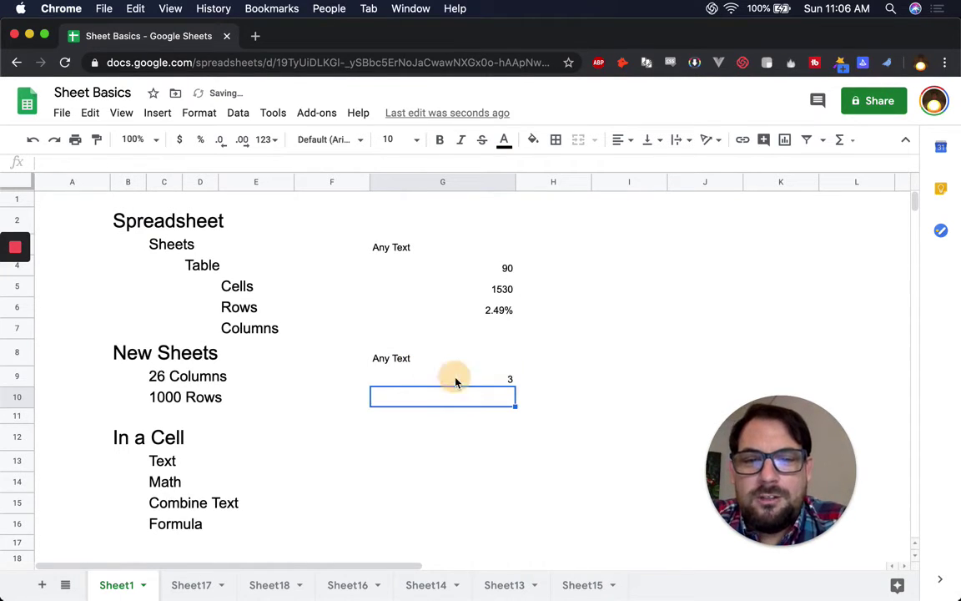
pyautogui.click(450, 382)
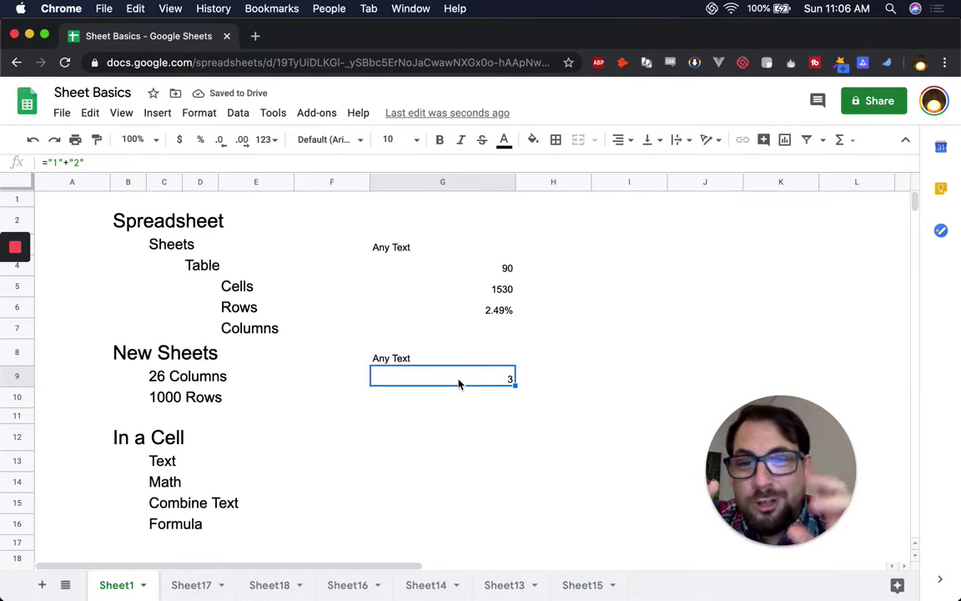
# Edit G9 to ="1"&"2", joining the values into 12
pyautogui.doubleClick(458, 382)
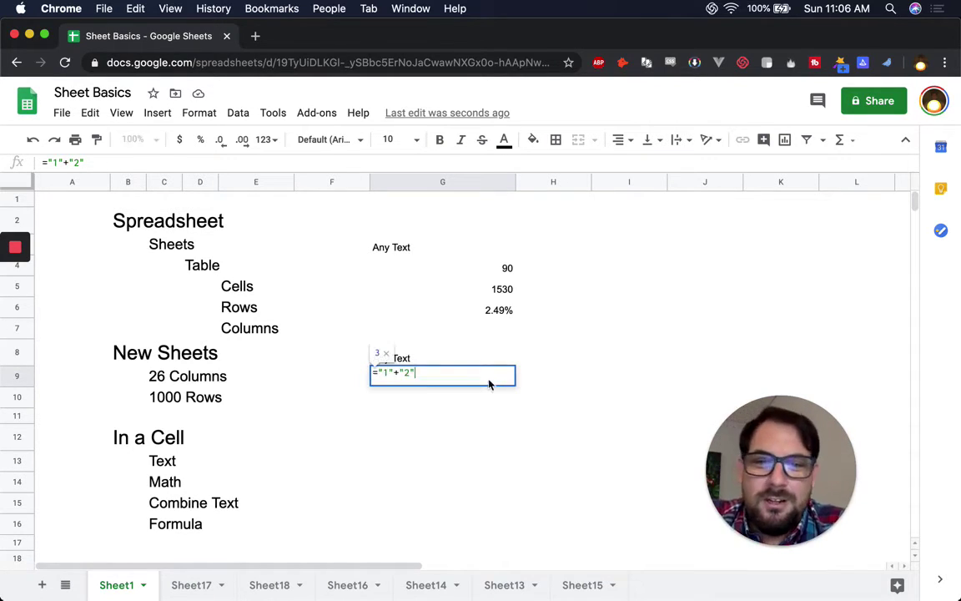
pyautogui.click(397, 372)
pyautogui.press('BackSpace')
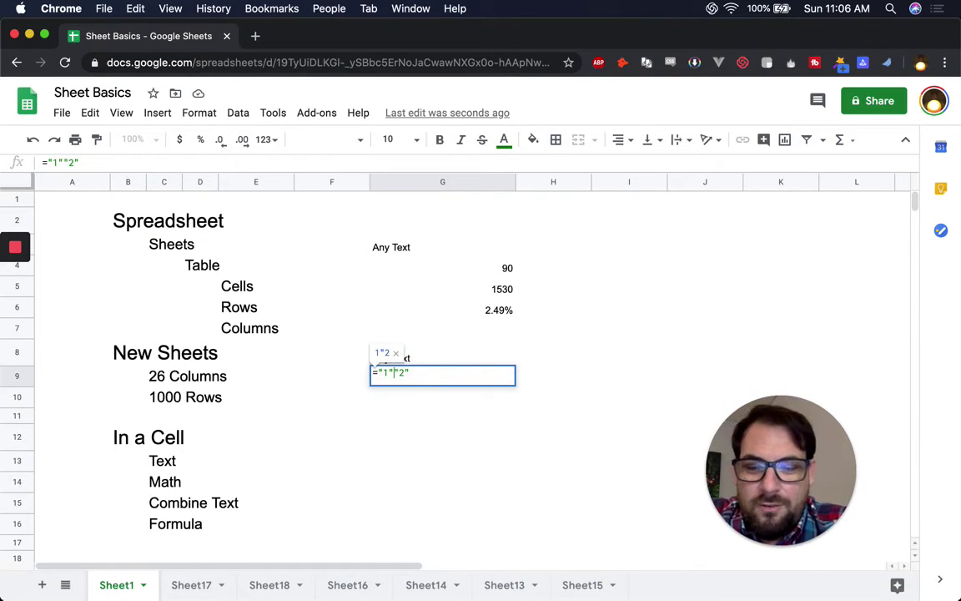
pyautogui.write('&')
pyautogui.press('Return')
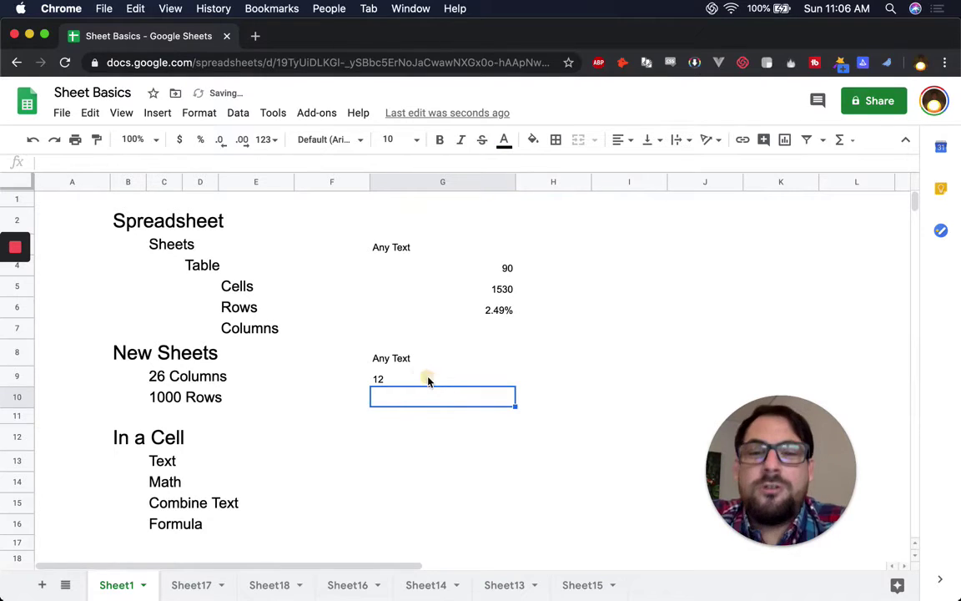
pyautogui.click(416, 380)
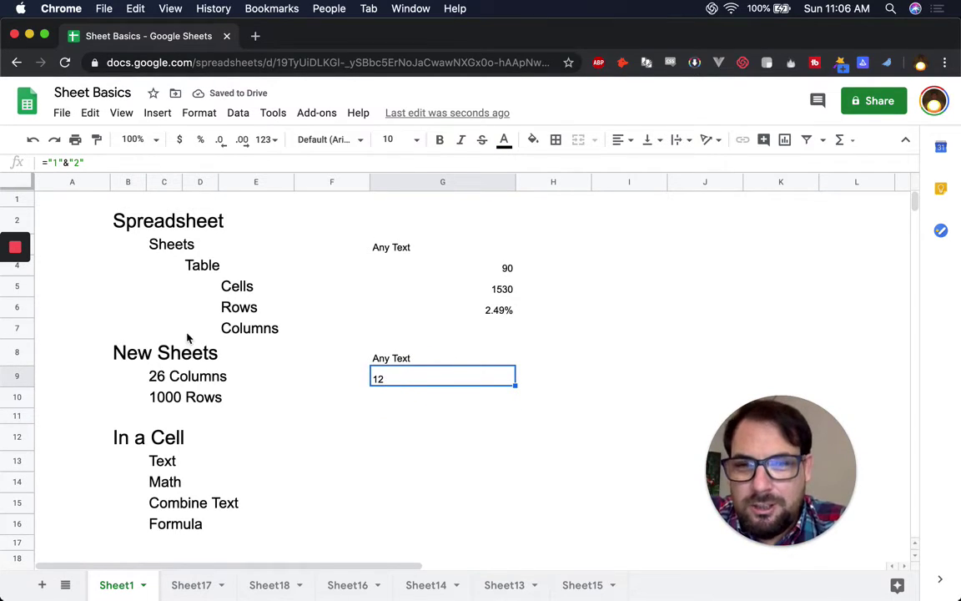
# Enter =adakdk3322 in G10 to show the #NAME? error
pyautogui.click(455, 395)
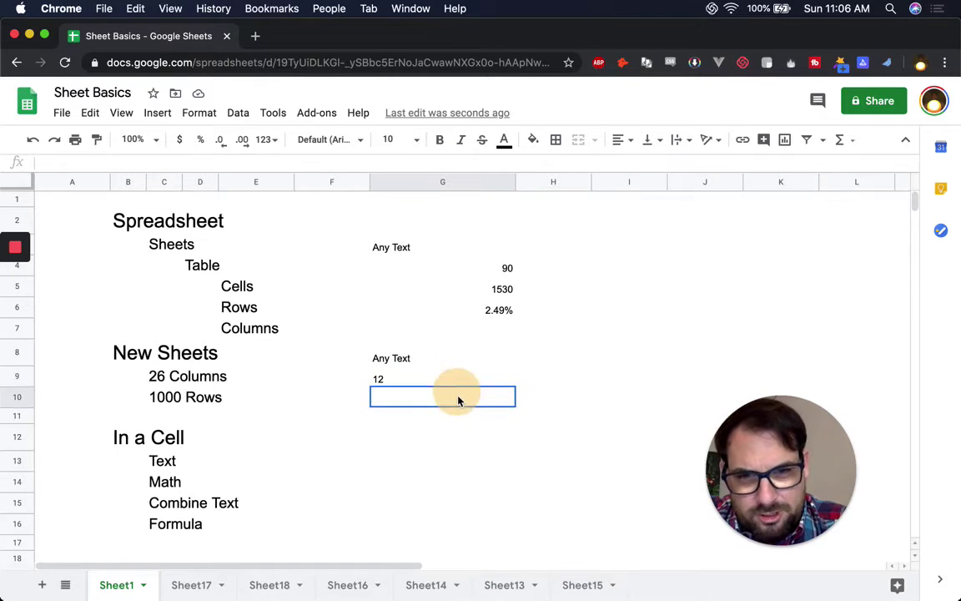
pyautogui.write('=adakdk3322')
pyautogui.press('Return')
pyautogui.moveTo(438, 403)
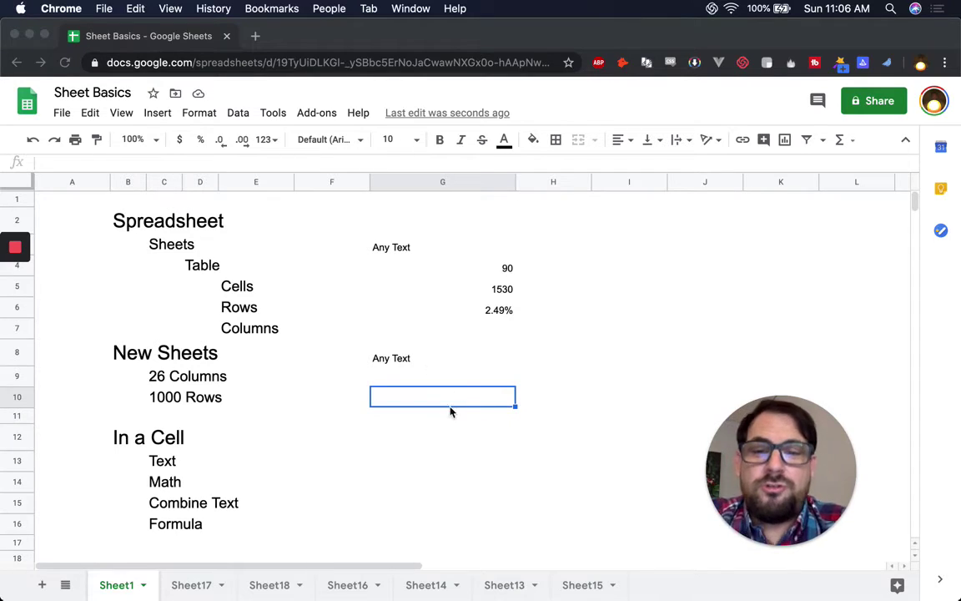
# Enter =Sum(45,76,67) in G10, reviewing the SUM help card, to get 188
pyautogui.click(451, 411)
pyautogui.write('=')
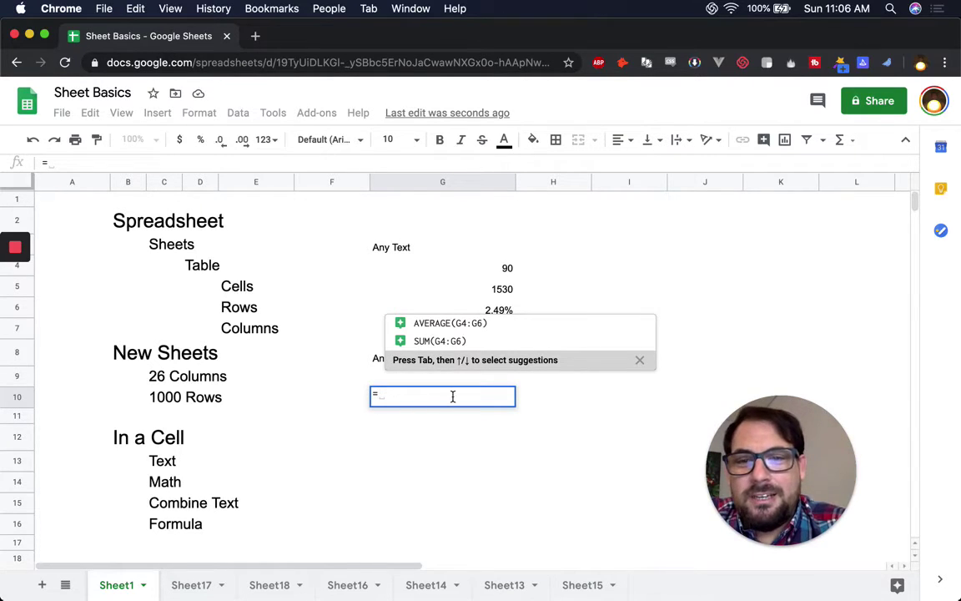
pyautogui.write('Sum(')
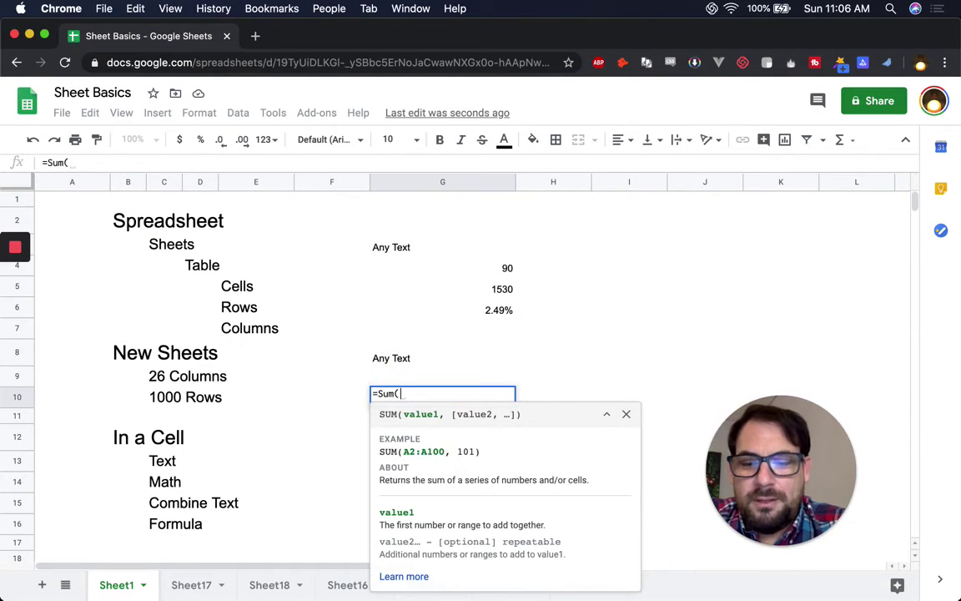
pyautogui.write('45, ')
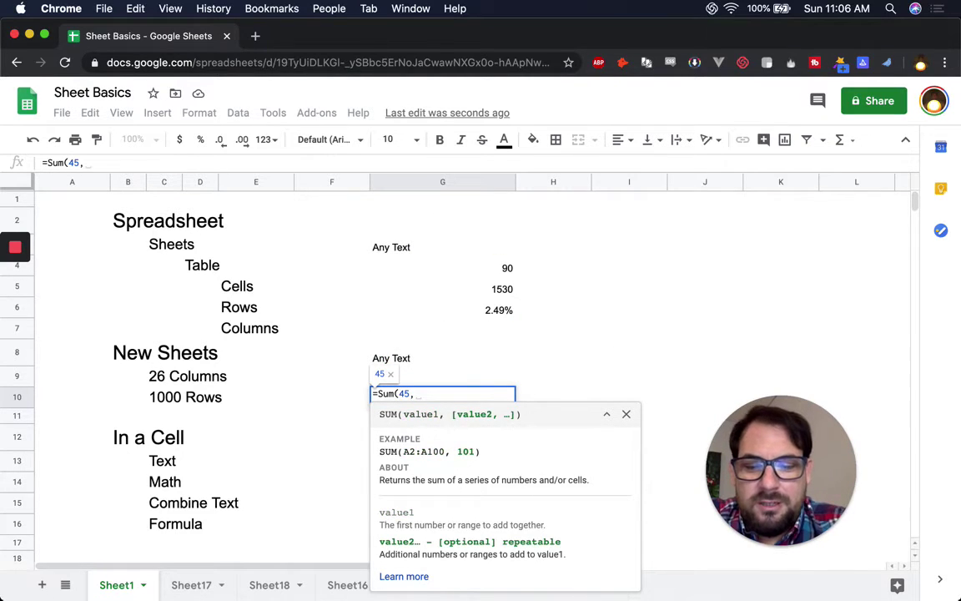
pyautogui.write('76,')
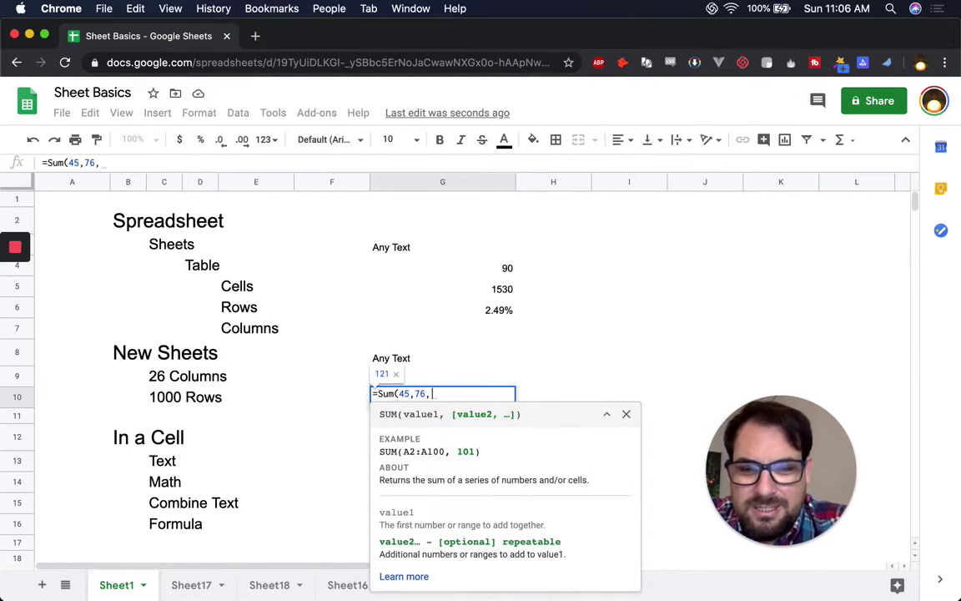
pyautogui.write('67')
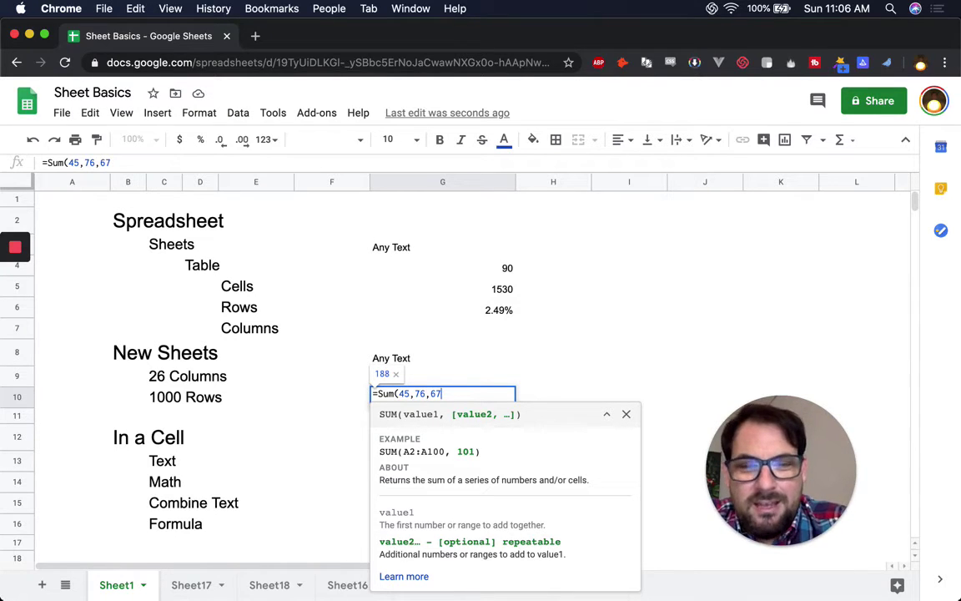
pyautogui.write(')')
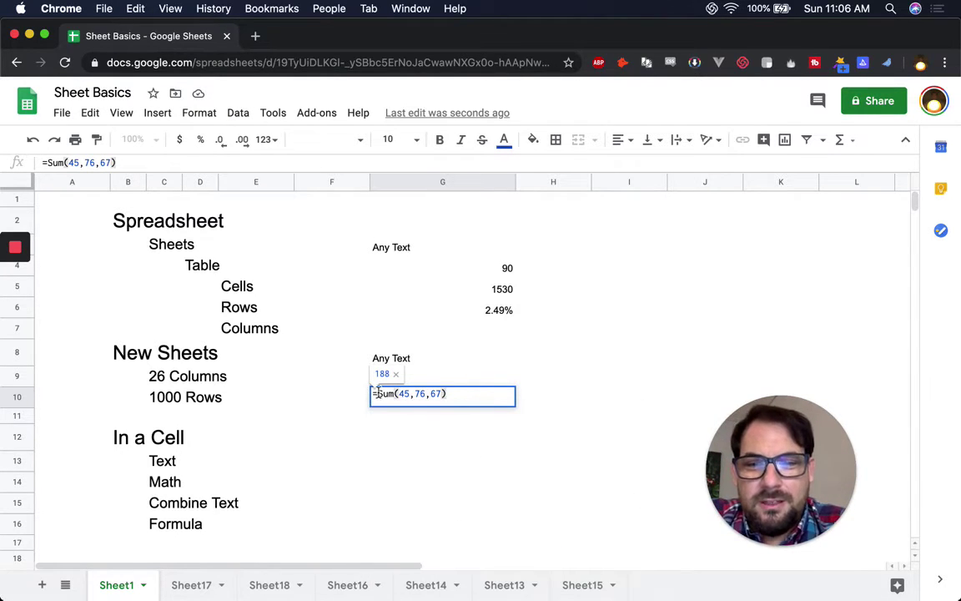
pyautogui.moveTo(377, 393)
pyautogui.mouseDown()
pyautogui.moveTo(395, 392)
pyautogui.moveTo(388, 396)
pyautogui.mouseUp()
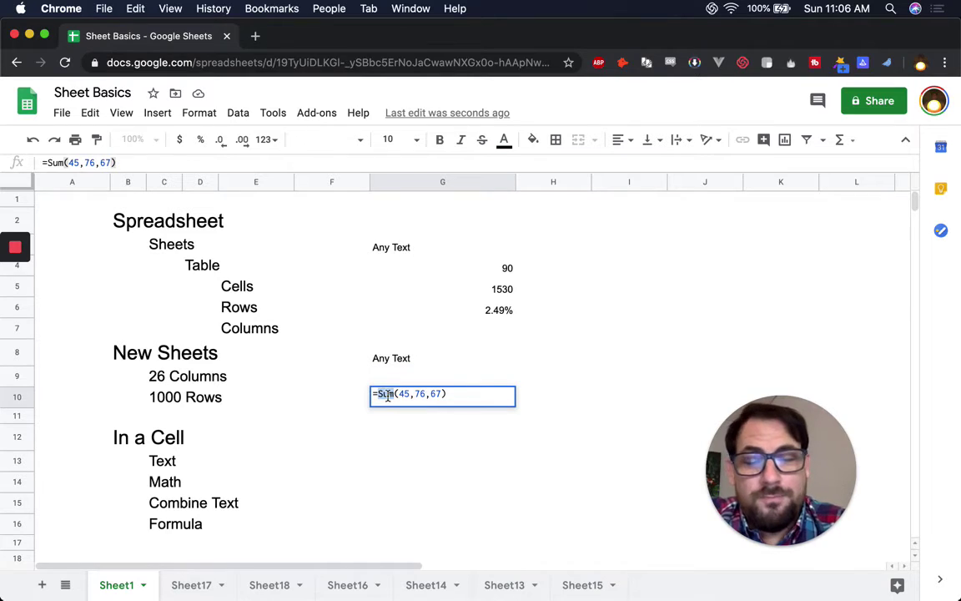
pyautogui.click(394, 393)
pyautogui.click(403, 394)
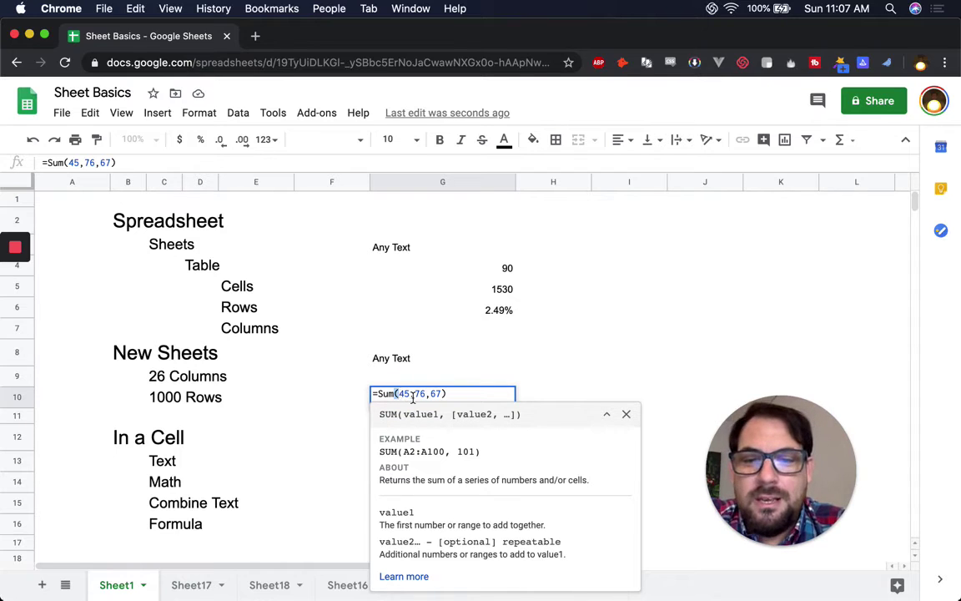
pyautogui.click(448, 394)
pyautogui.click(626, 414)
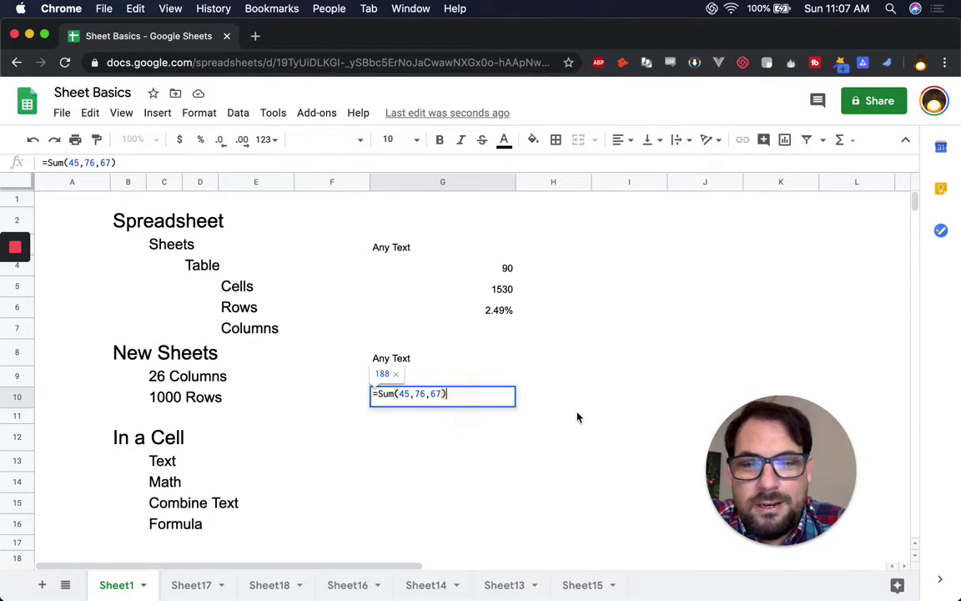
pyautogui.doubleClick(404, 393)
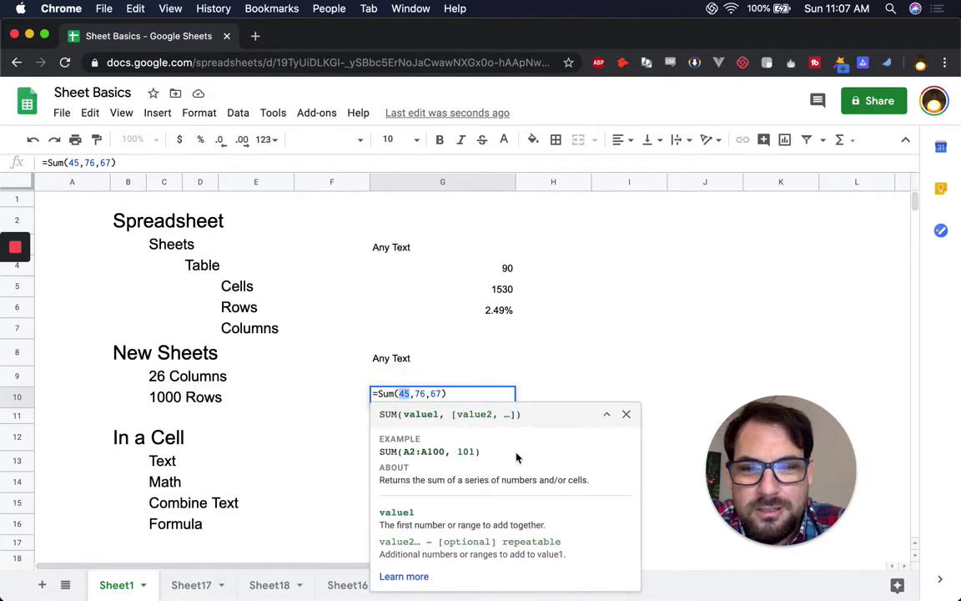
pyautogui.click(626, 414)
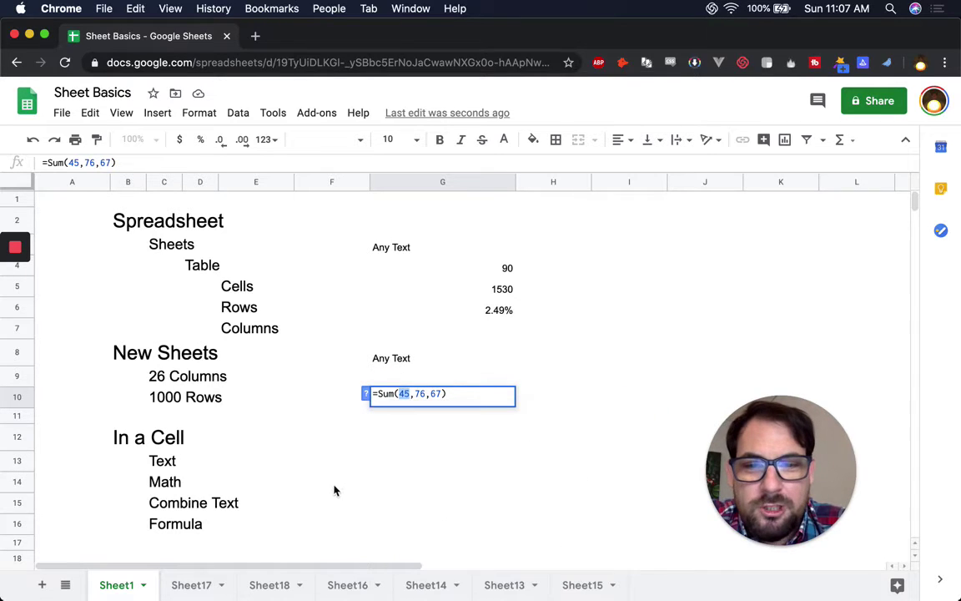
pyautogui.click(366, 396)
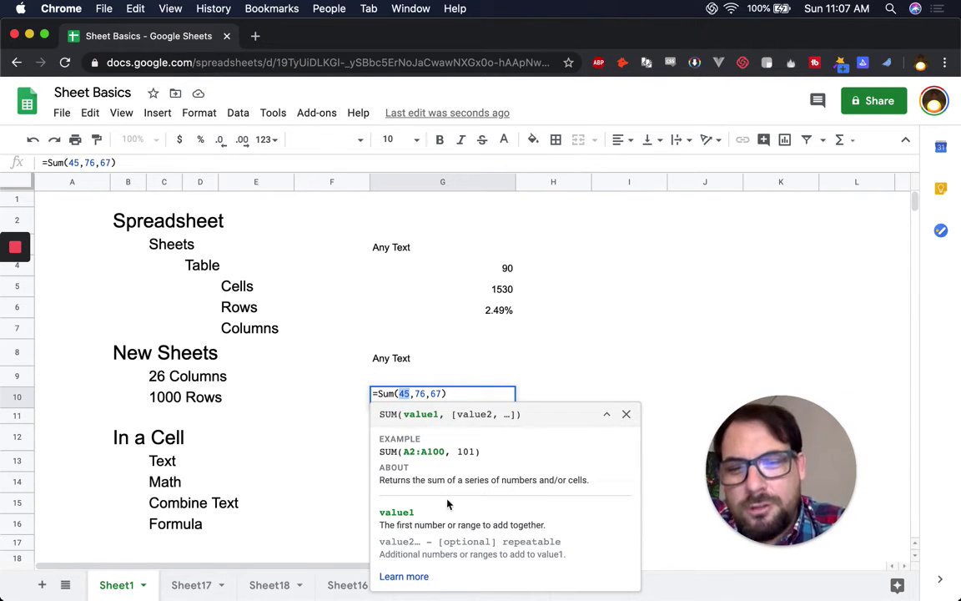
pyautogui.click(445, 392)
pyautogui.press('Return')
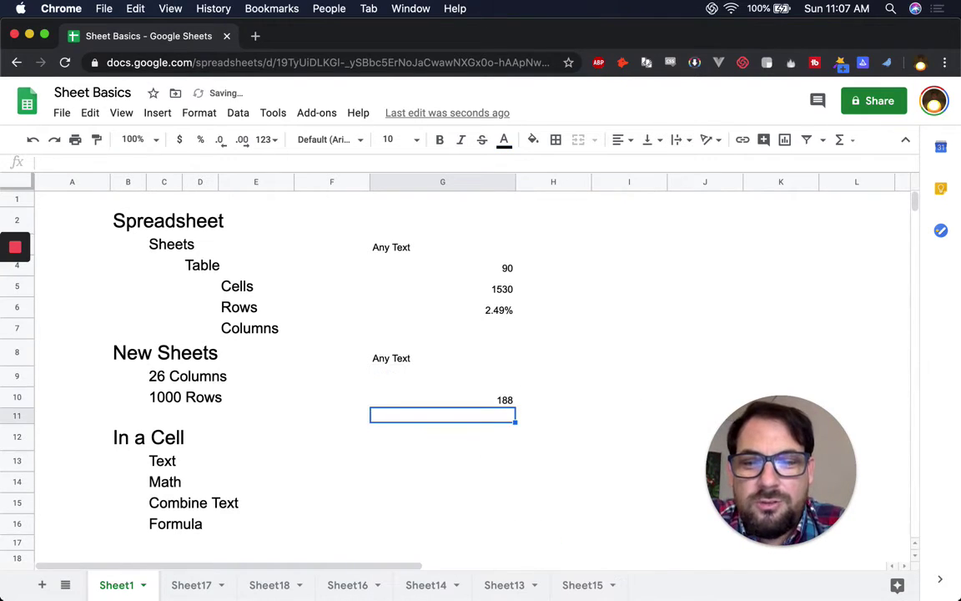
# Enter =Average(3848,482824,29292) in G11 to show 171988
pyautogui.doubleClick(461, 415)
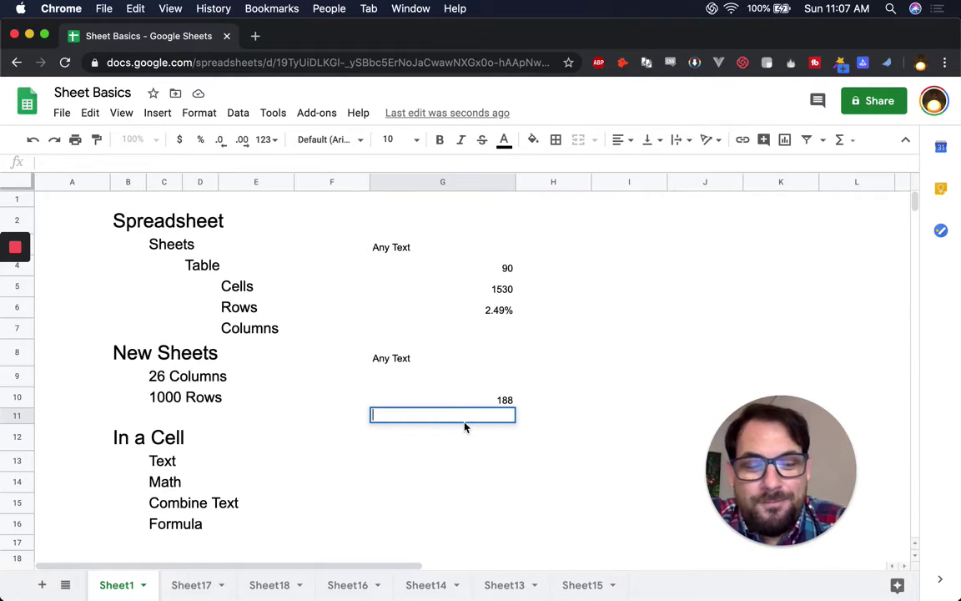
pyautogui.write('=Av')
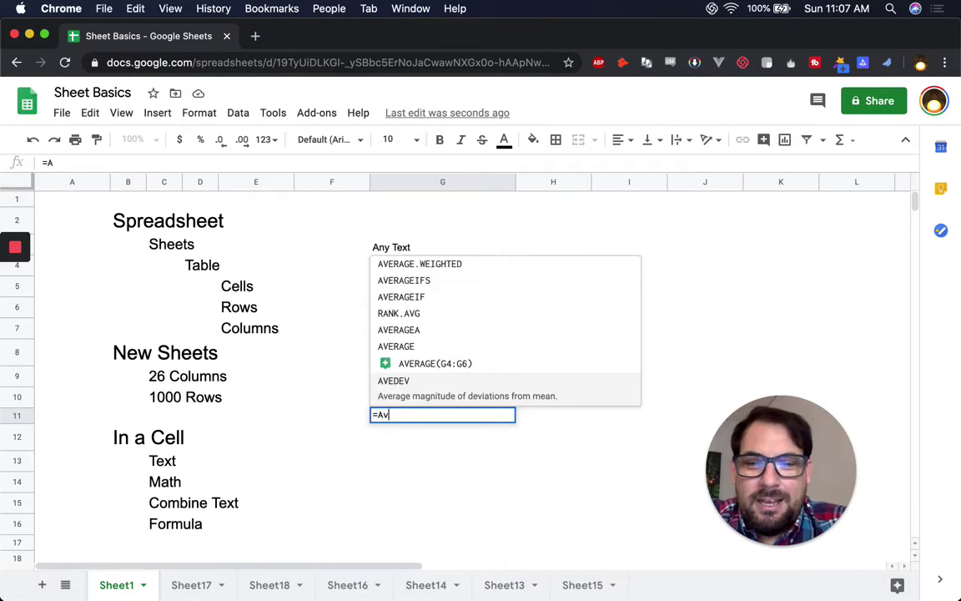
pyautogui.write('erage(')
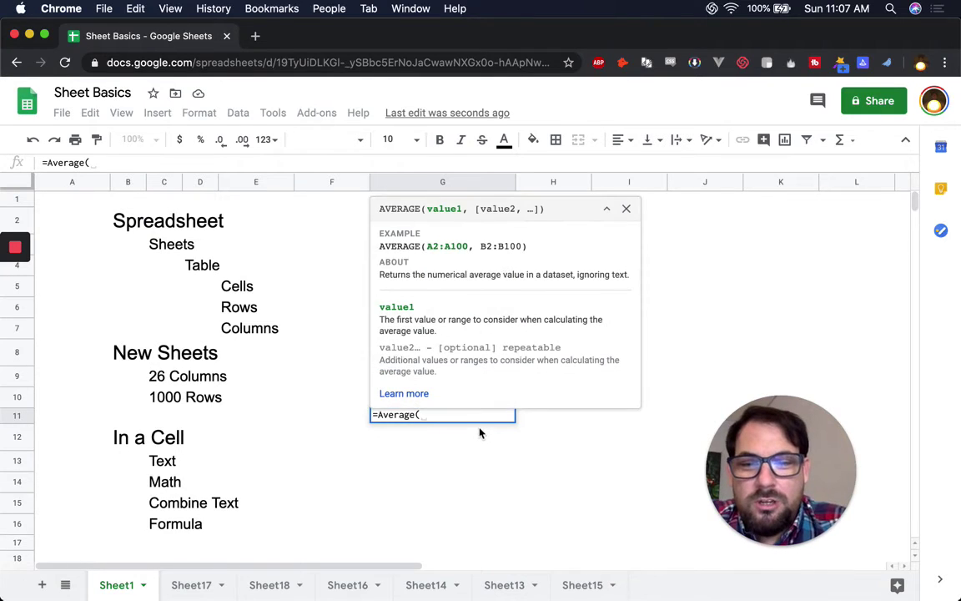
pyautogui.write('3848,482824,2929')
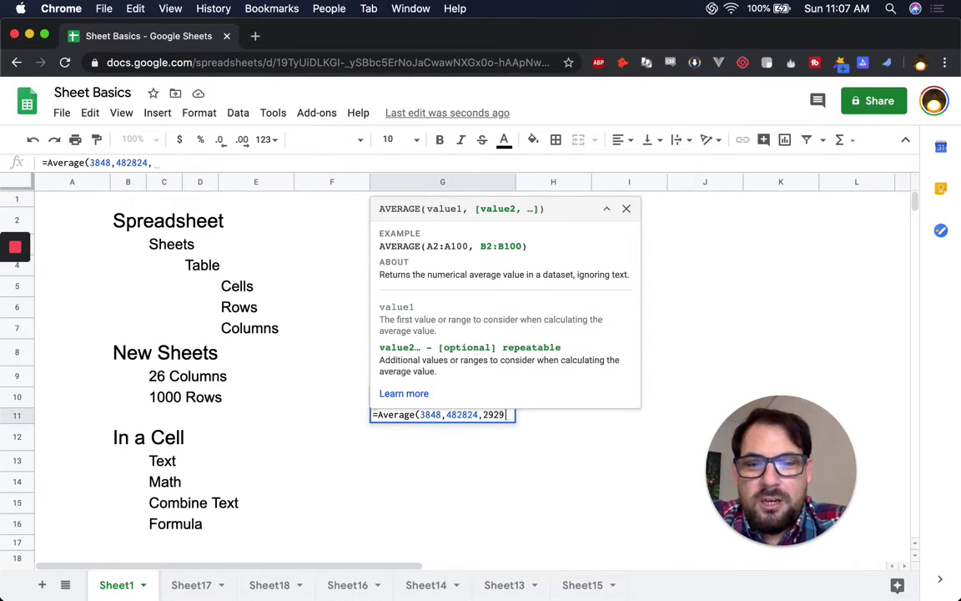
pyautogui.write(')')
pyautogui.press('Return')
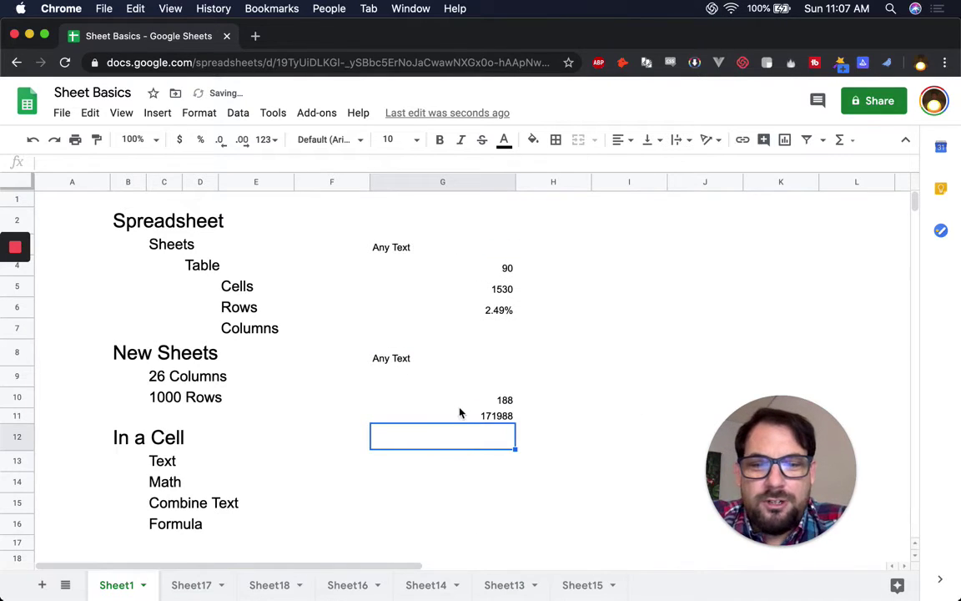
pyautogui.click(459, 417)
# Try deleting 3848 from G11's AVERAGE formula, then cancel so the original formula stays
pyautogui.doubleClick(426, 416)
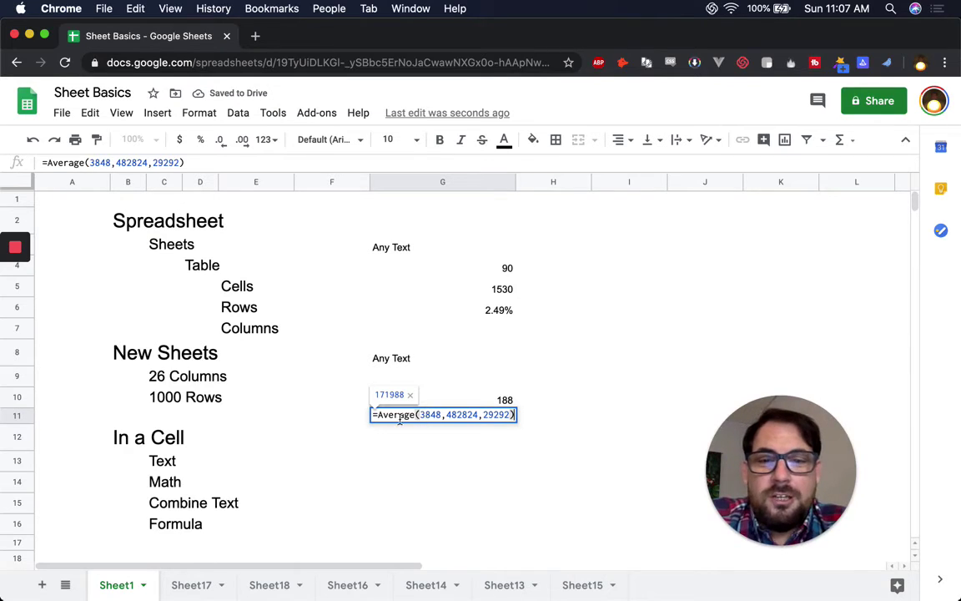
pyautogui.doubleClick(430, 414)
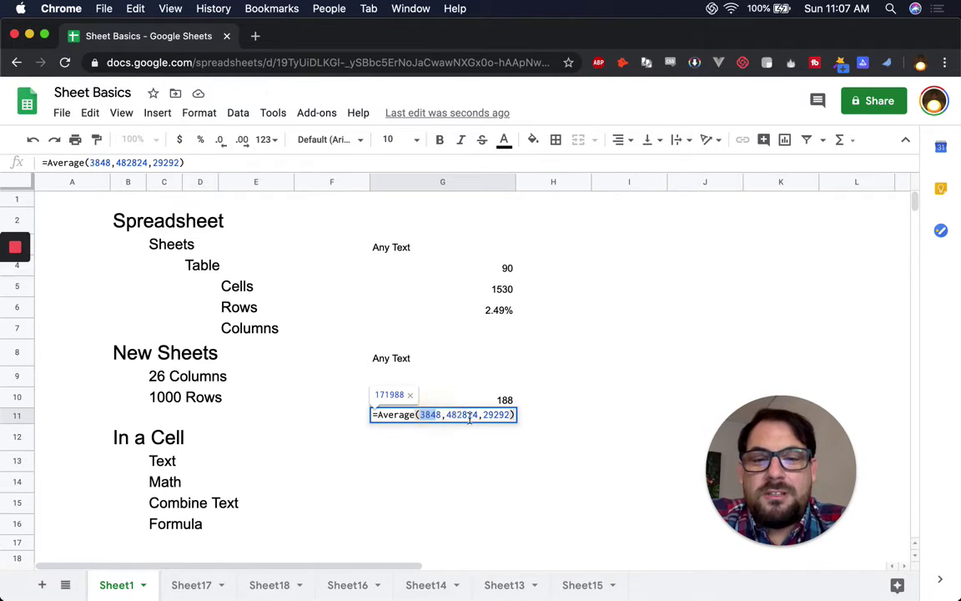
pyautogui.press('BackSpace')
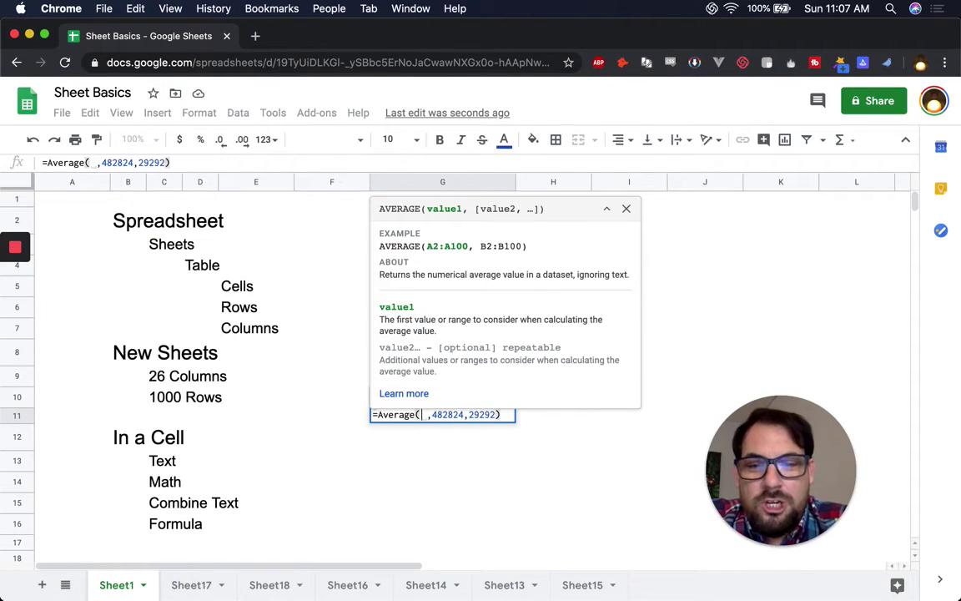
pyautogui.click(435, 416)
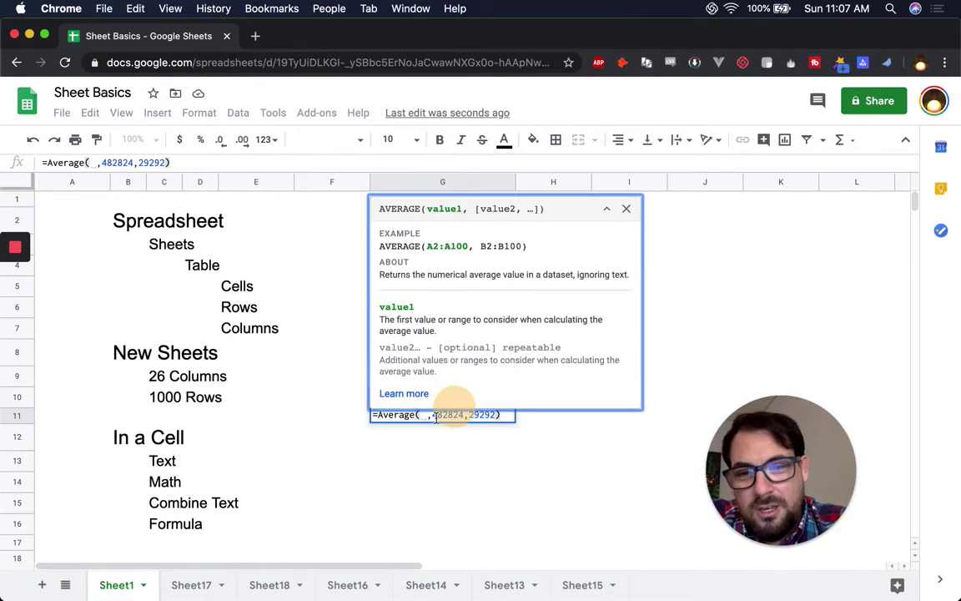
pyautogui.press('Escape')
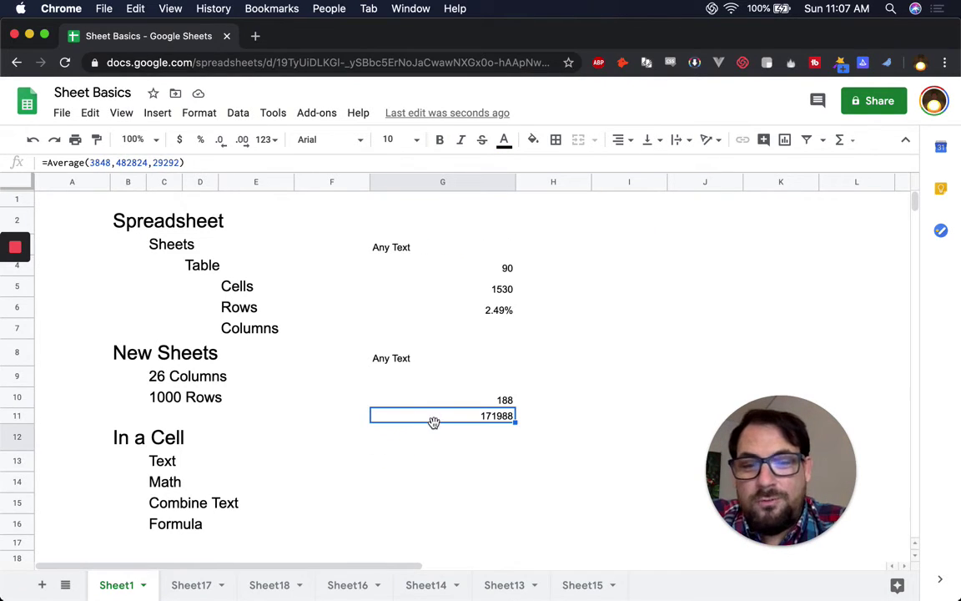
# Clear G11 and enter =G4+G5 in G7 by clicking the two cells
pyautogui.press('Delete')
pyautogui.press('Up')
pyautogui.press('Up')
pyautogui.press('Up')
pyautogui.press('Up')
pyautogui.press('Up')
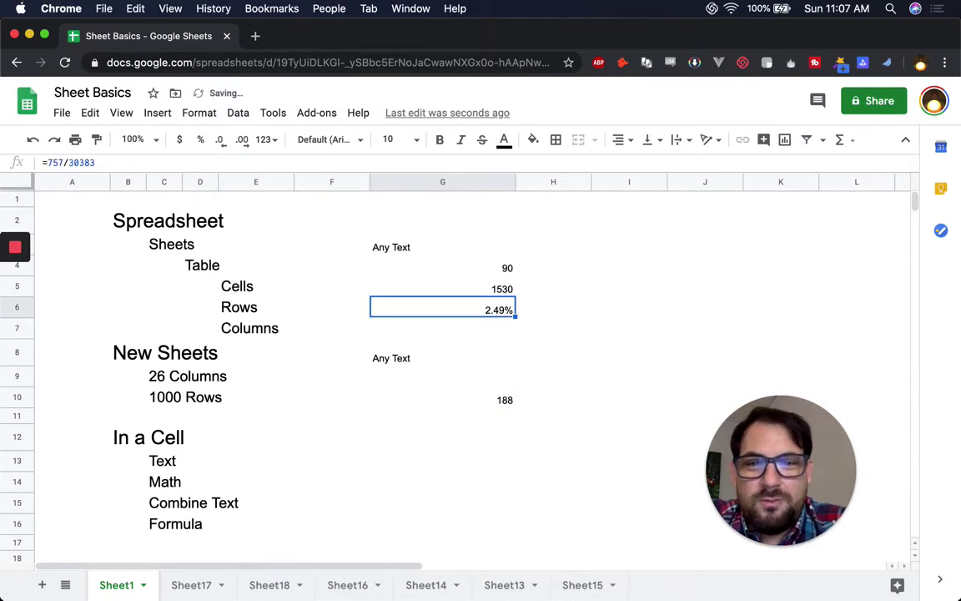
pyautogui.press('Down')
pyautogui.write('=')
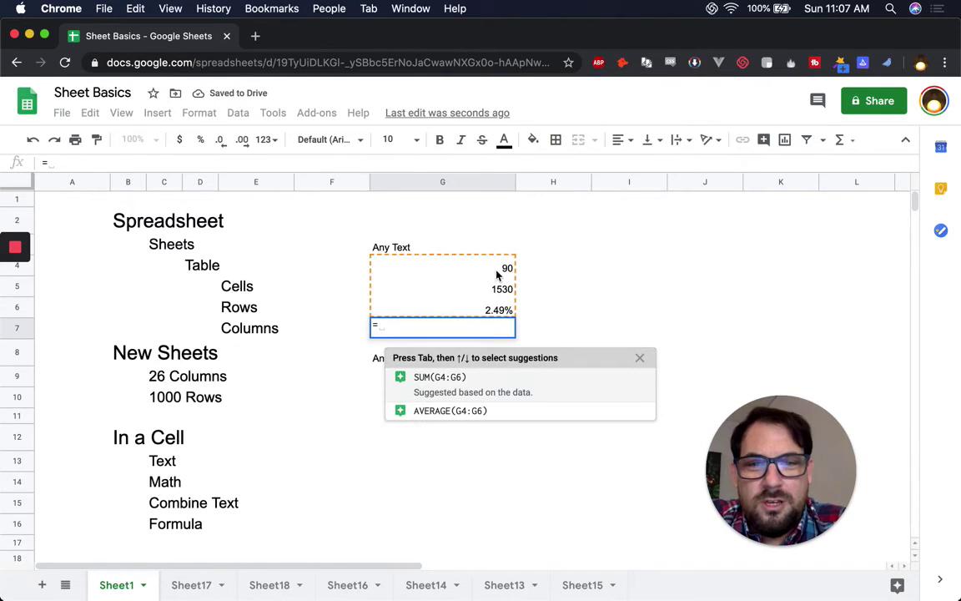
pyautogui.click(498, 273)
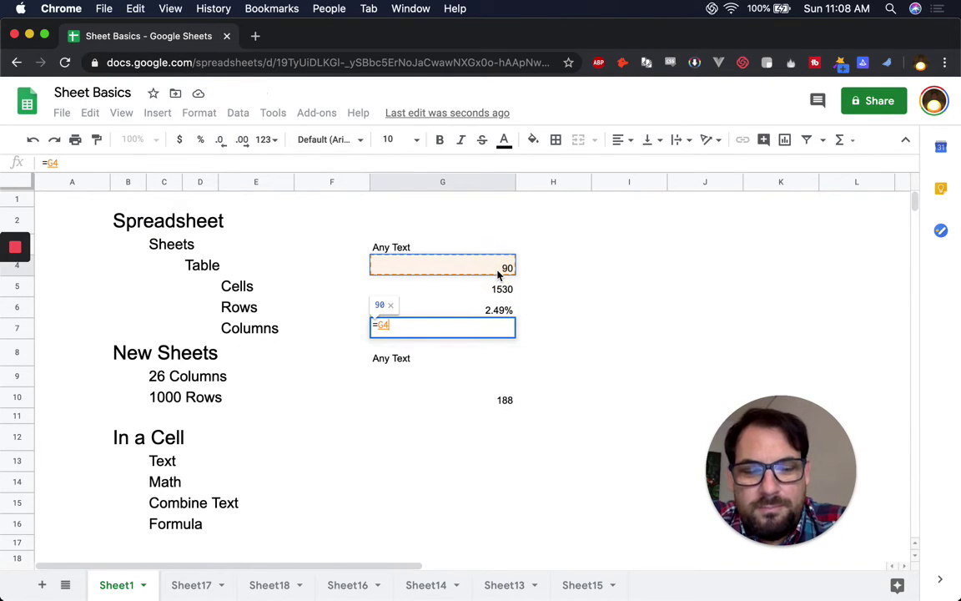
pyautogui.write('+')
pyautogui.click(498, 288)
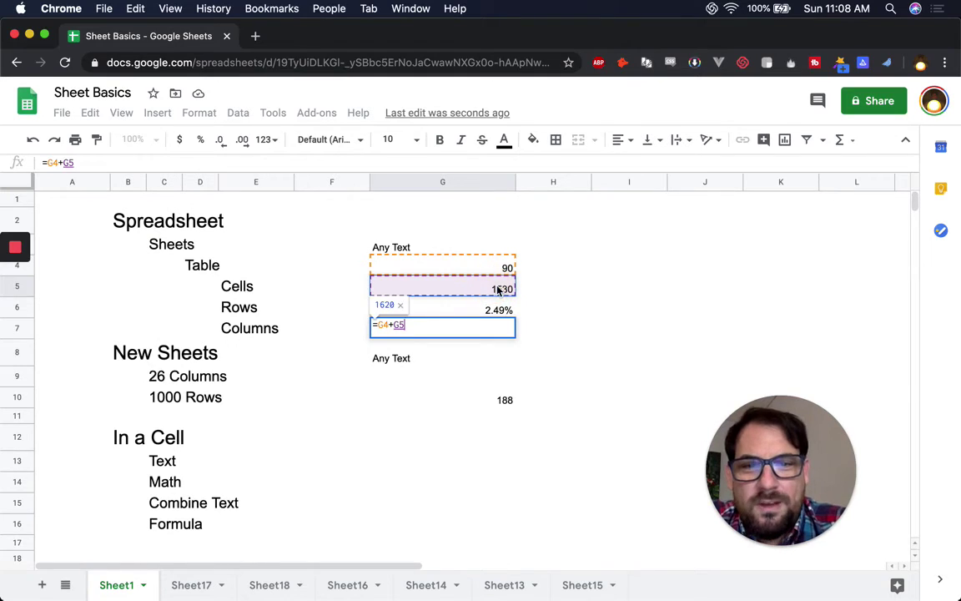
pyautogui.press('Return')
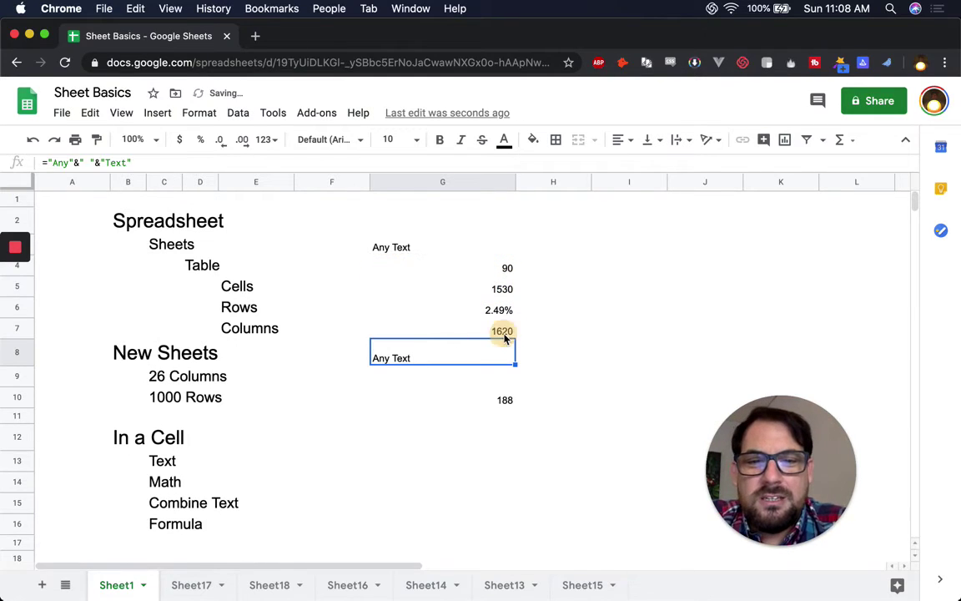
pyautogui.click(458, 333)
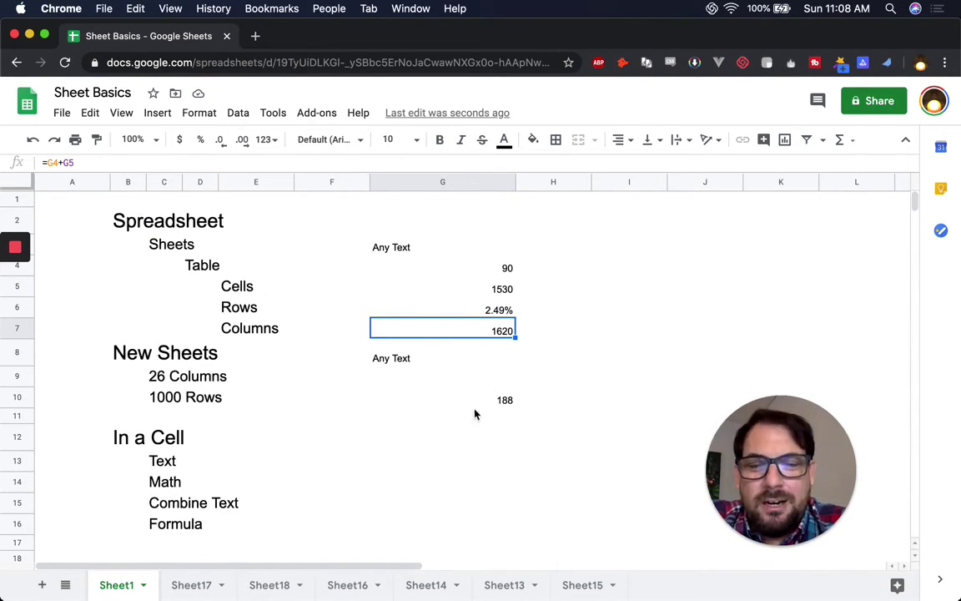
# Change G7's formula to the subtraction =G4-G5
pyautogui.doubleClick(479, 327)
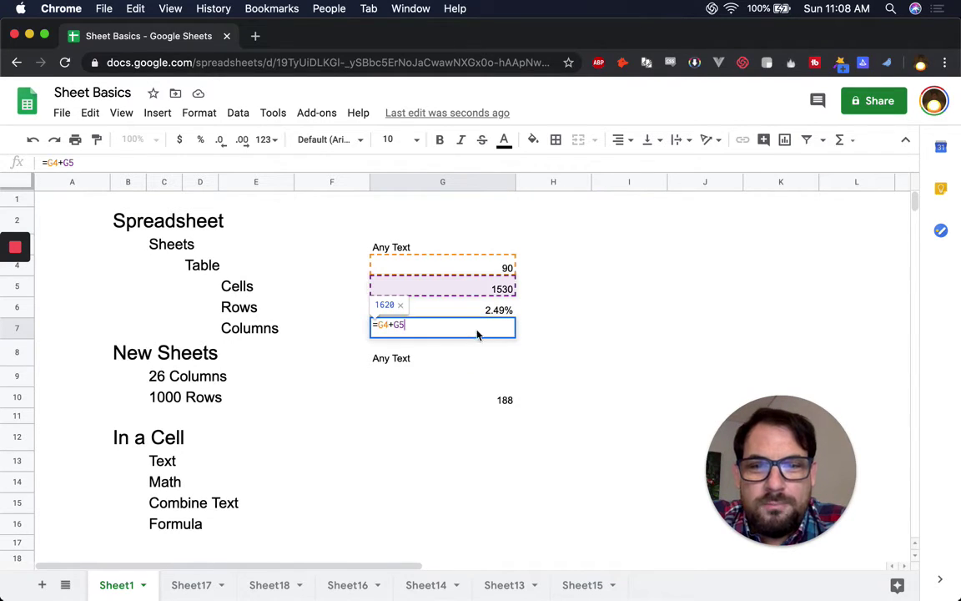
pyautogui.press('Left')
pyautogui.press('Left')
pyautogui.press('BackSpace')
pyautogui.write('-')
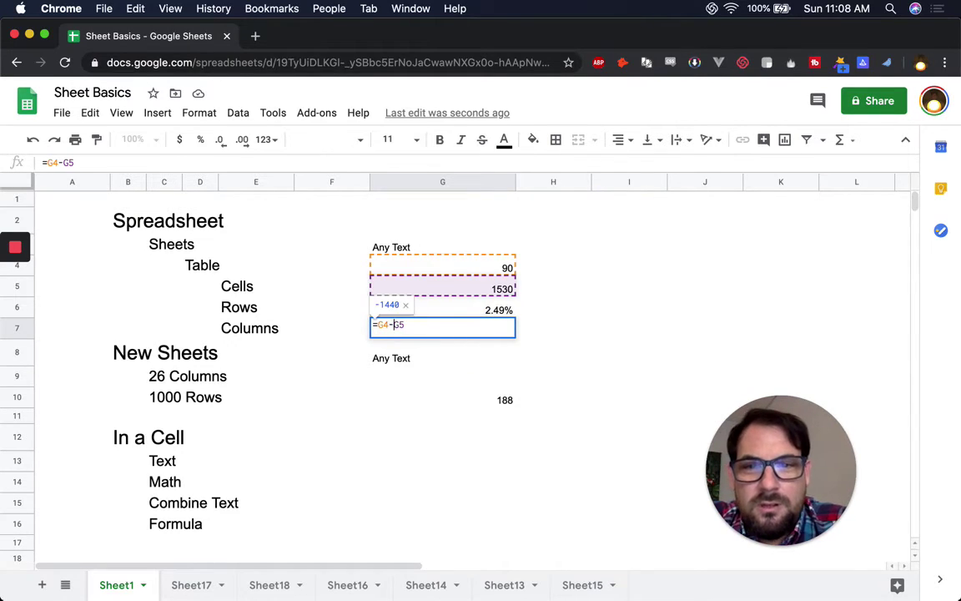
pyautogui.press('Return')
# Change G7 to the multiplication =G4*G5, showing 137700, and compare it with input G5
pyautogui.doubleClick(476, 333)
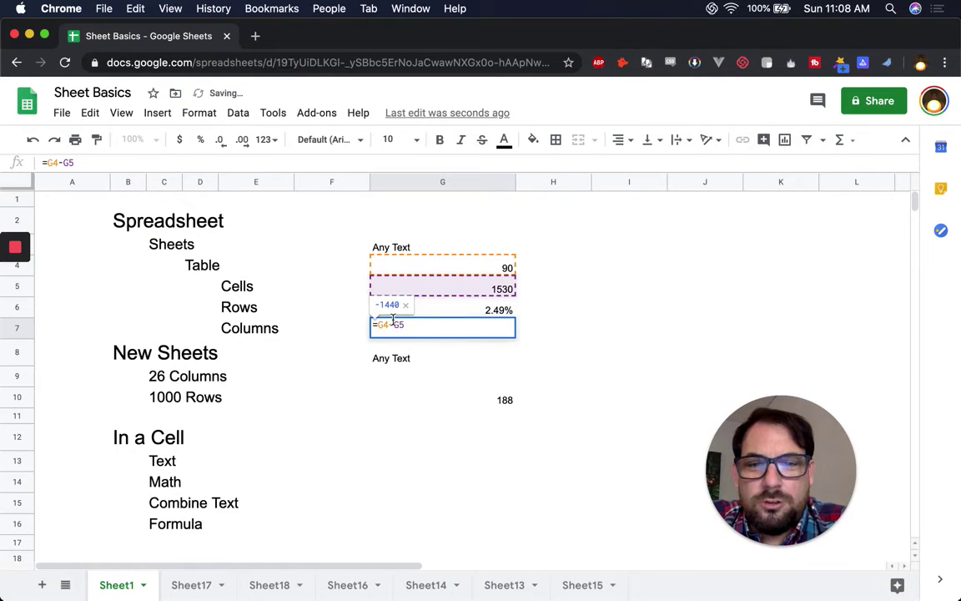
pyautogui.press('BackSpace')
pyautogui.write('*')
pyautogui.press('Return')
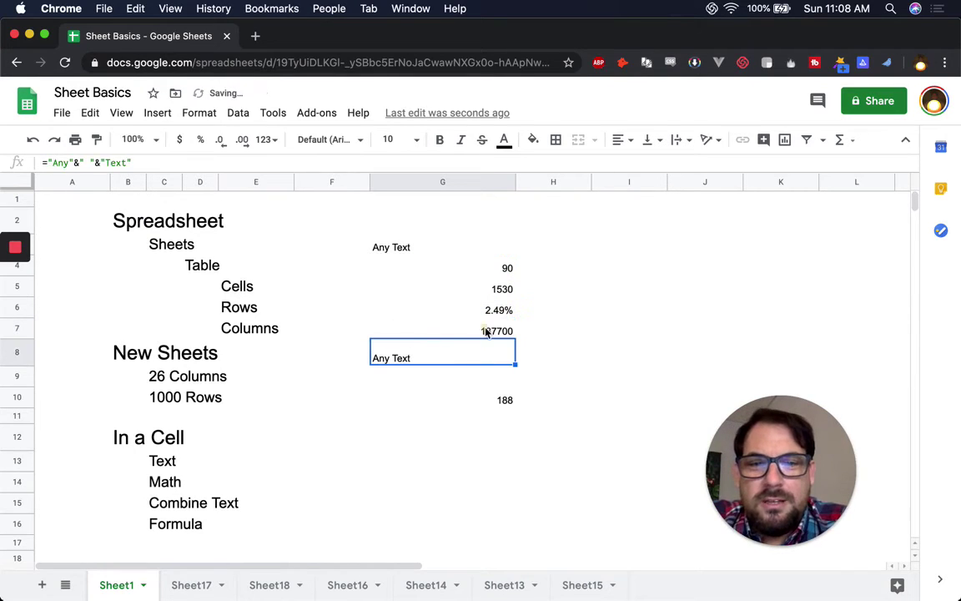
pyautogui.click(487, 331)
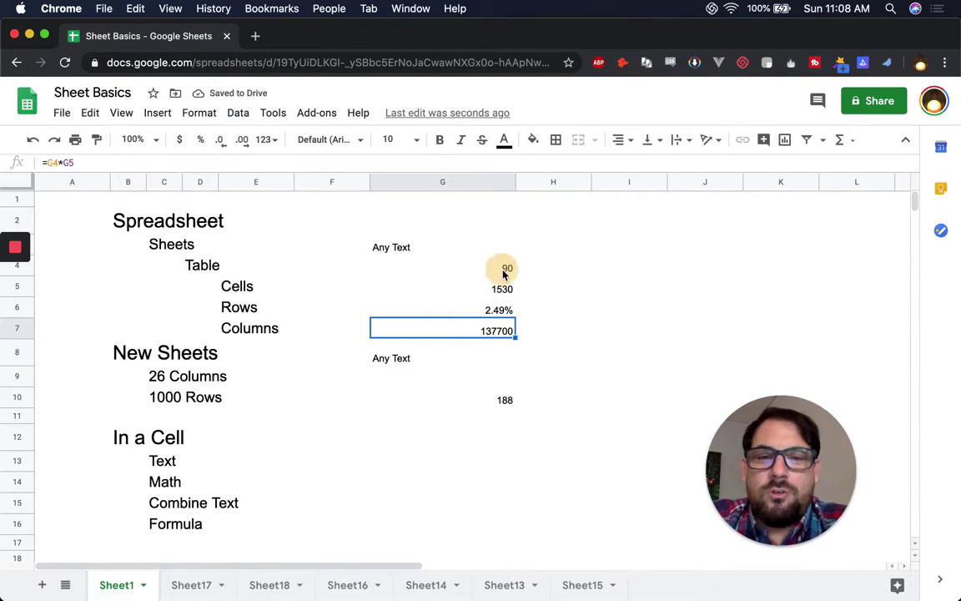
pyautogui.click(503, 287)
pyautogui.click(476, 332)
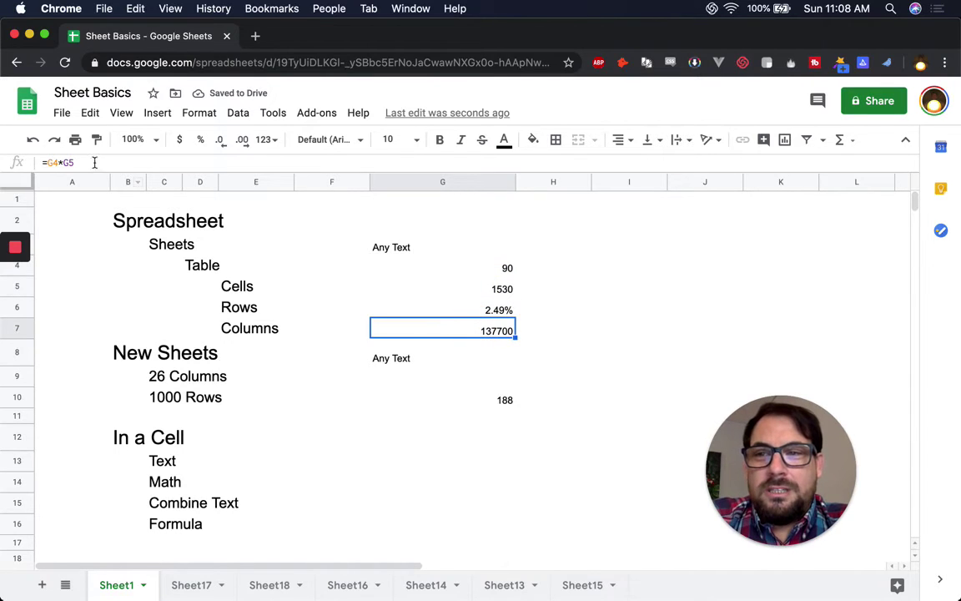
pyautogui.click(485, 421)
# Enter =sum(G4:G5) in G11 by dragging over G4 and G5
pyautogui.write('=')
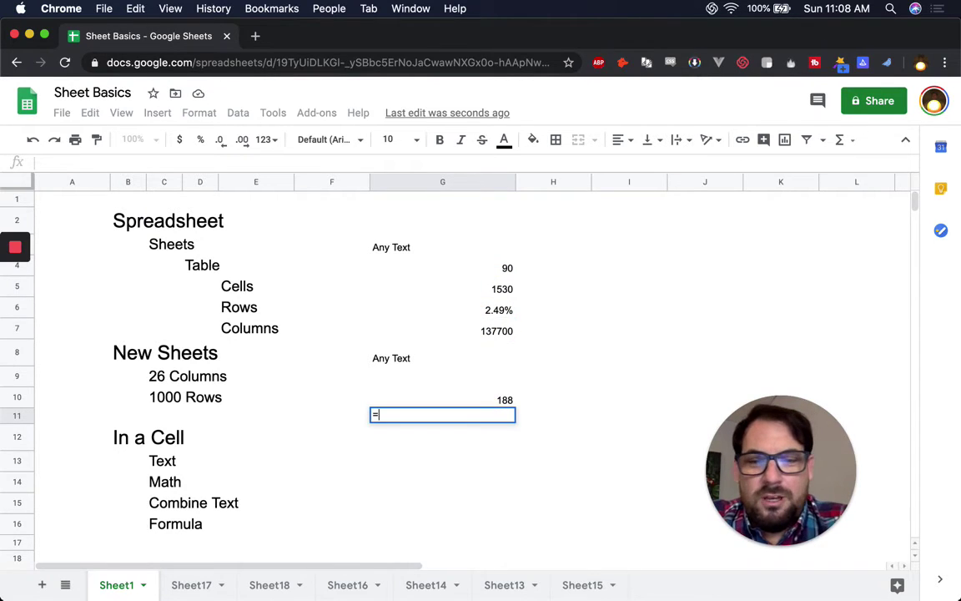
pyautogui.write('sum(')
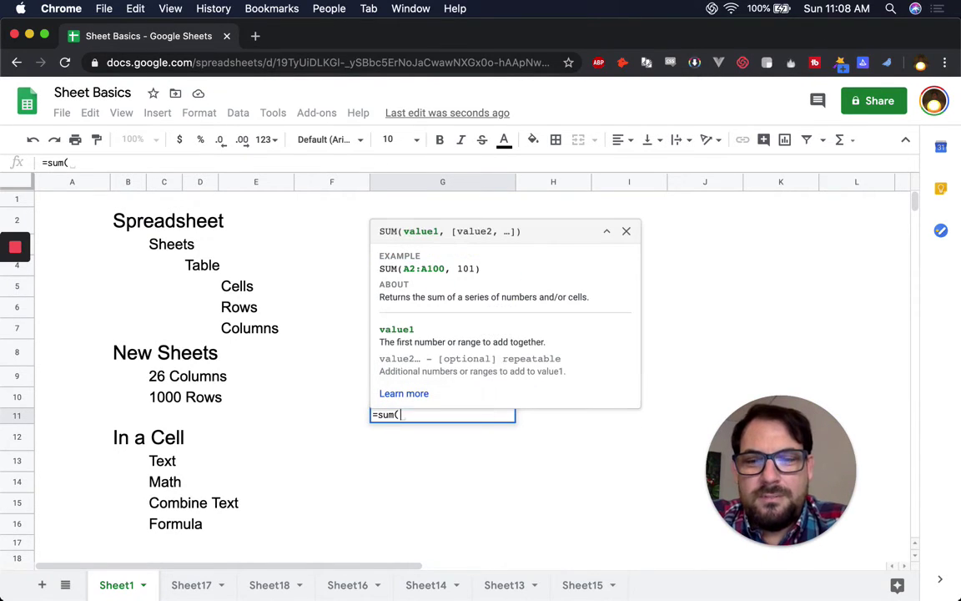
pyautogui.click(627, 231)
pyautogui.moveTo(500, 270); pyautogui.dragTo(499, 291)
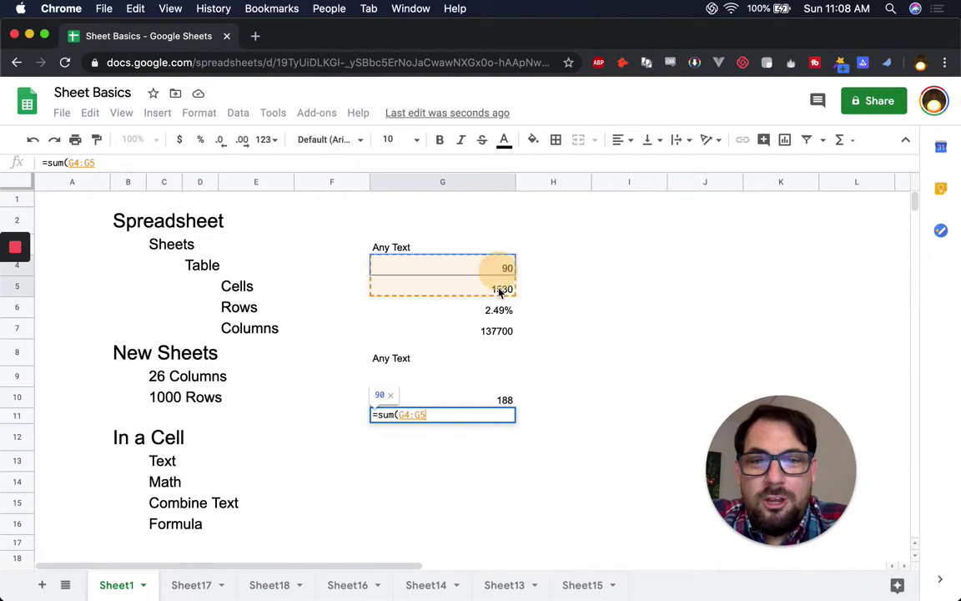
pyautogui.press('Return')
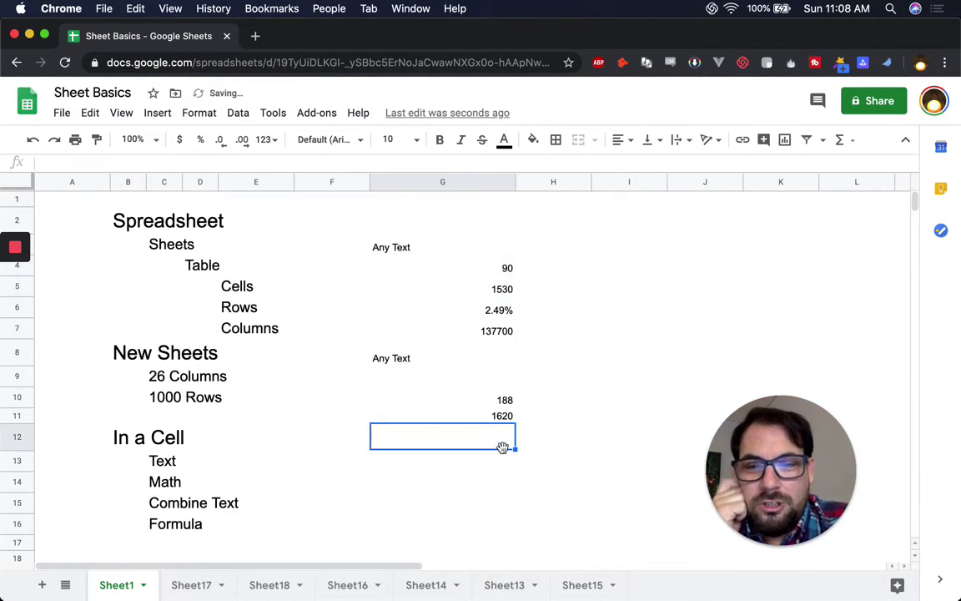
pyautogui.click(491, 418)
# Rewrite G11 as =sum(G4,G5,G6) with three separate references
pyautogui.doubleClick(463, 415)
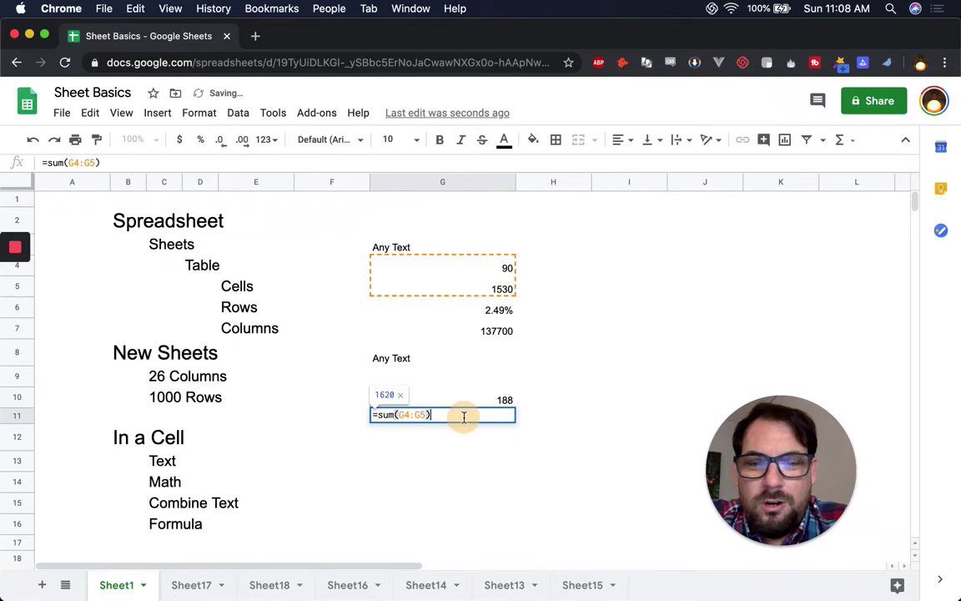
pyautogui.click(412, 415)
pyautogui.press('BackSpace')
pyautogui.write(',')
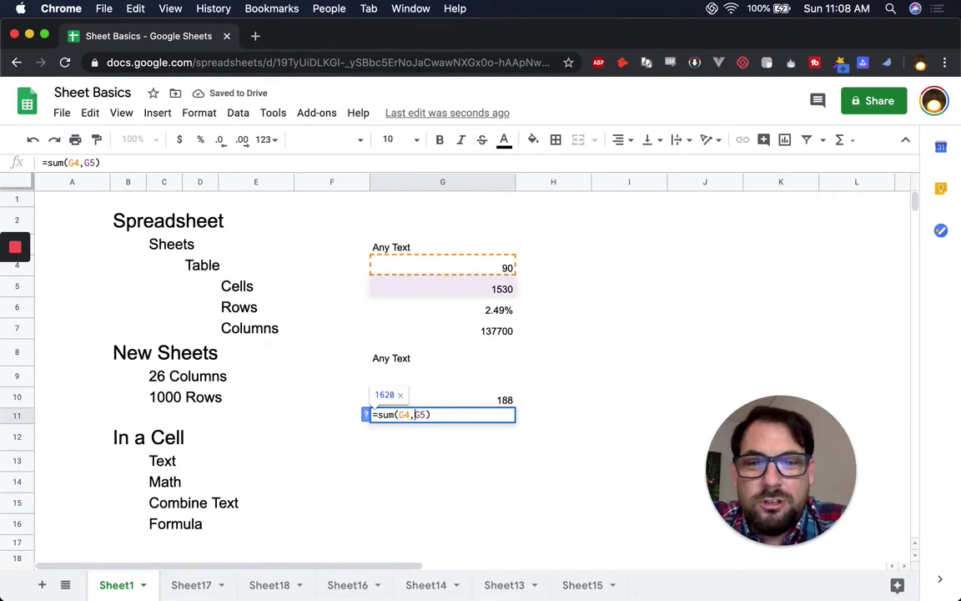
pyautogui.press('Right')
pyautogui.press('Right')
pyautogui.press('BackSpace')
pyautogui.write('6')
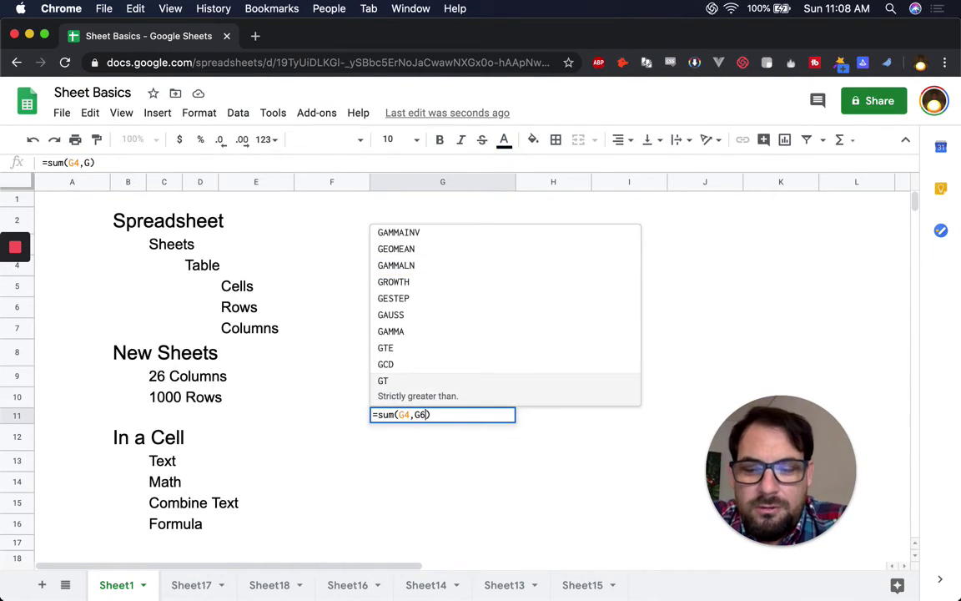
pyautogui.press('BackSpace')
pyautogui.write('5,G6')
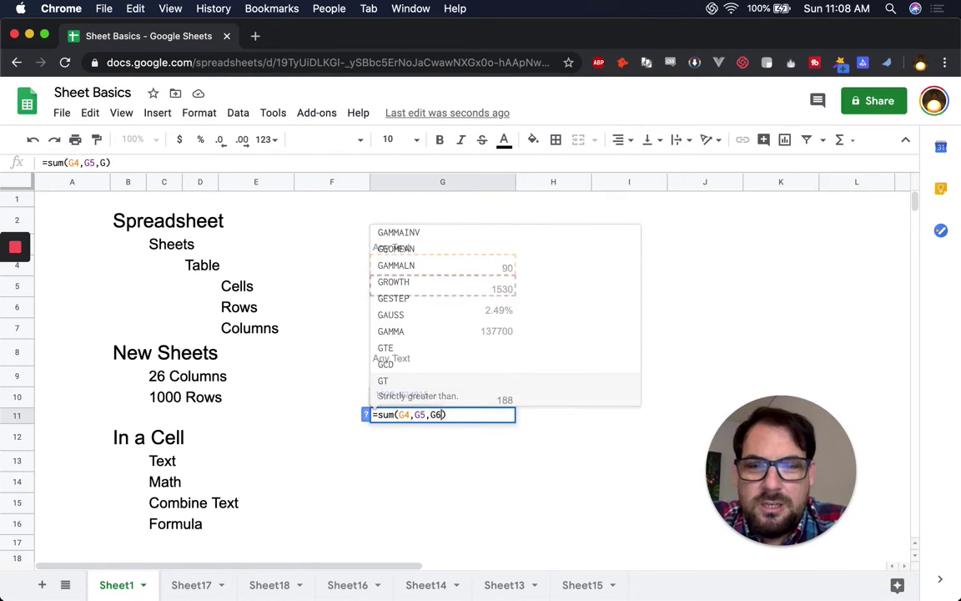
pyautogui.press('Return')
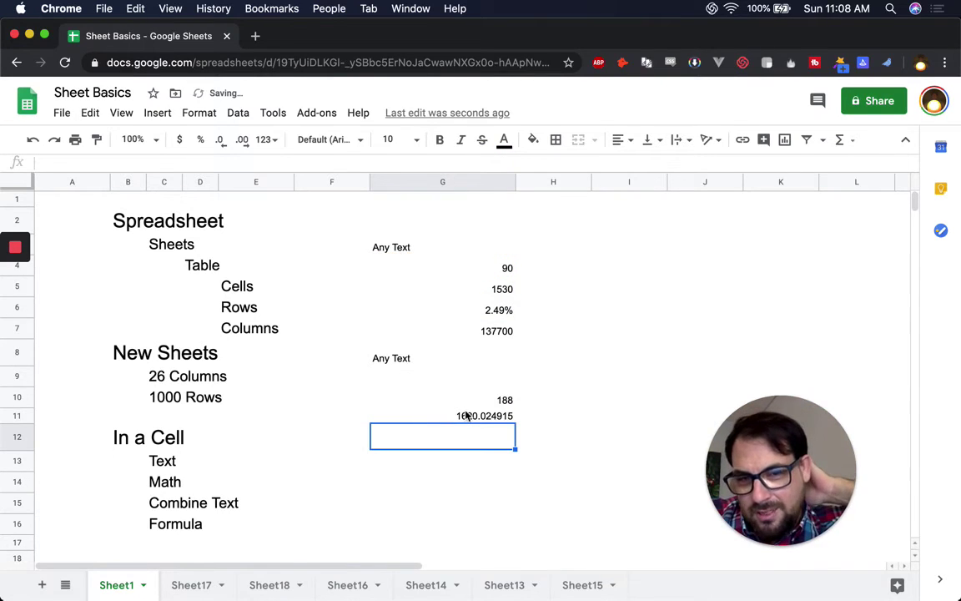
pyautogui.click(465, 416)
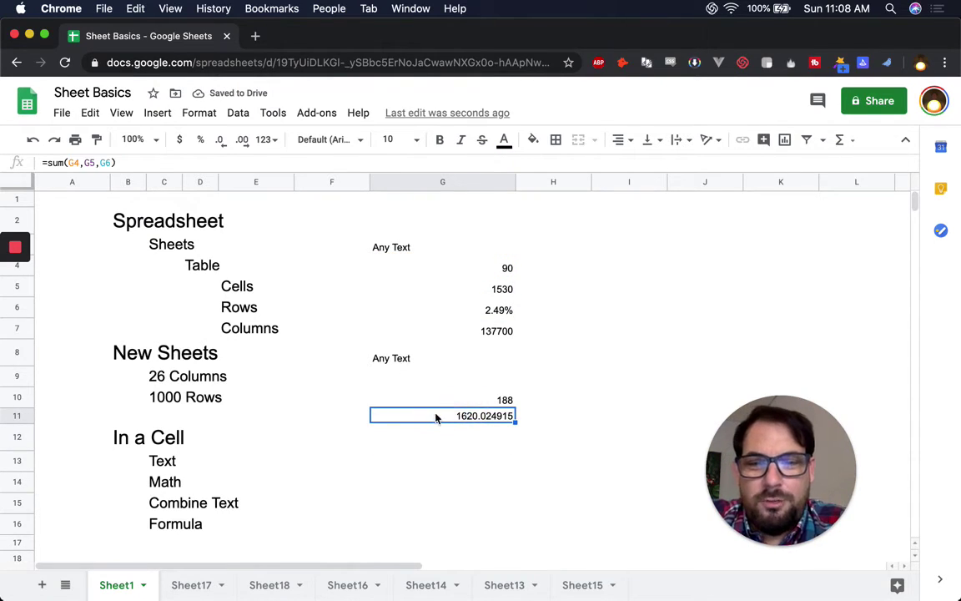
# Replace G11's arguments with the range G4:G6, totalling 1620.024915
pyautogui.doubleClick(435, 413)
pyautogui.click(426, 414)
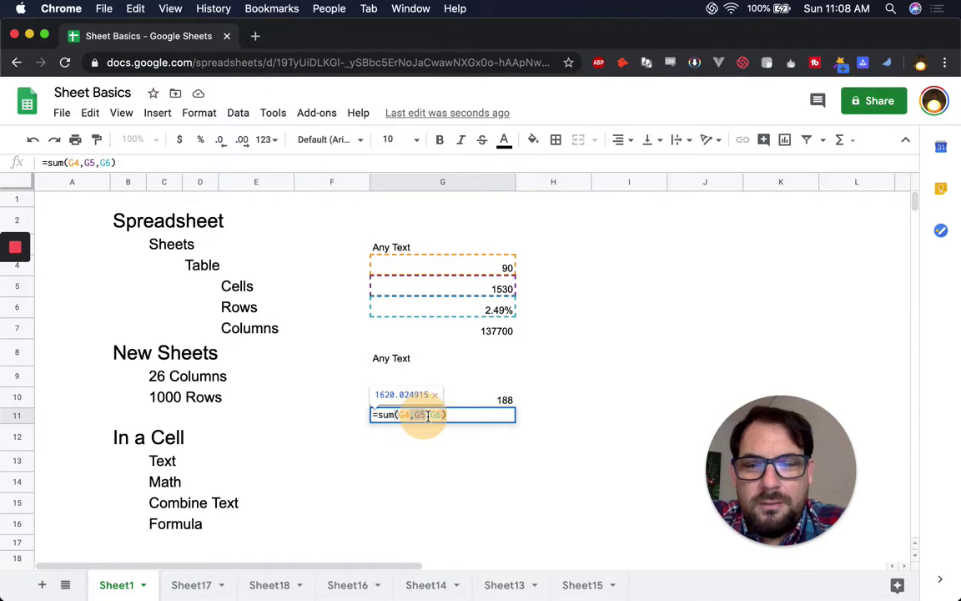
pyautogui.write('G4:G6')
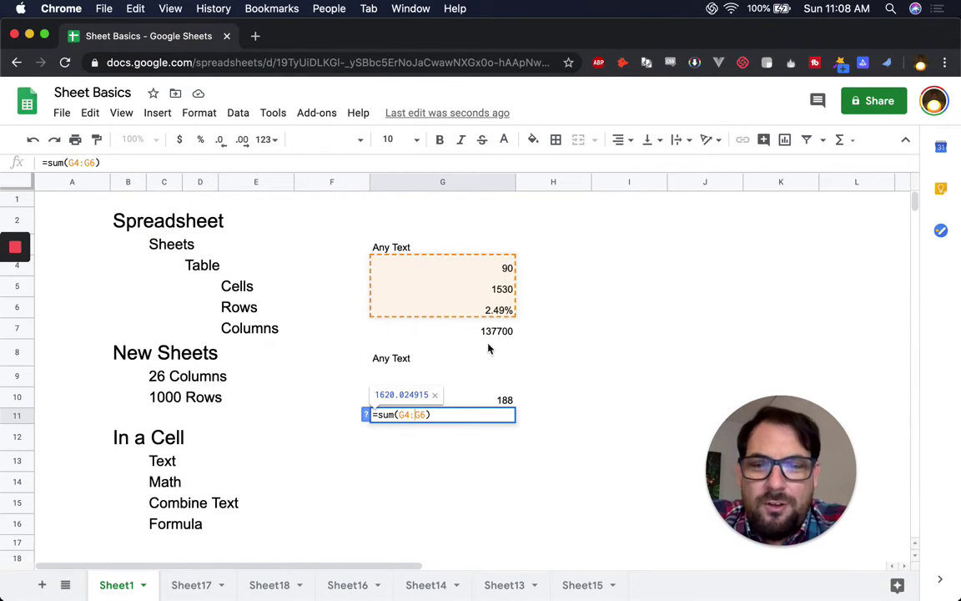
pyautogui.click(494, 427)
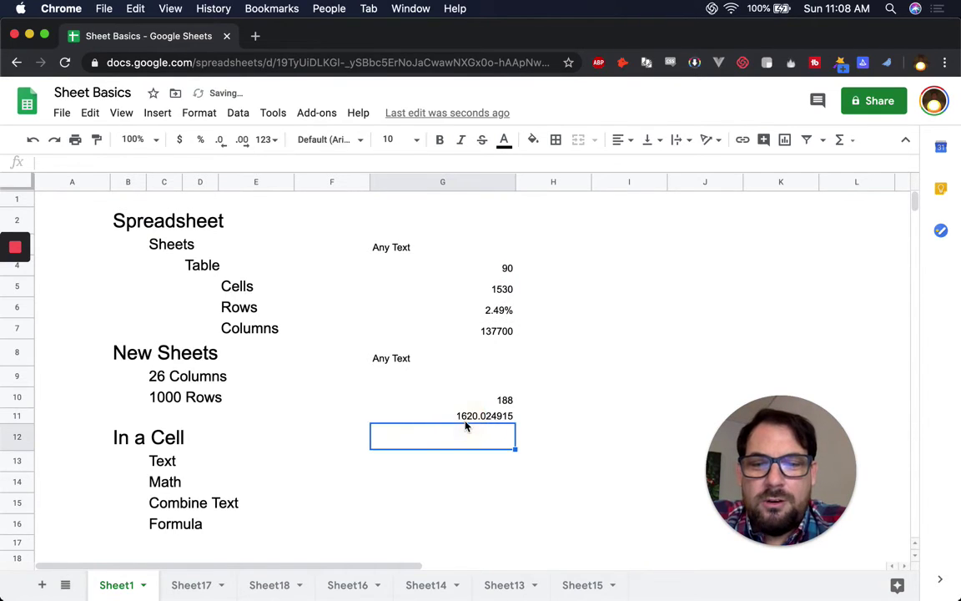
pyautogui.doubleClick(462, 415)
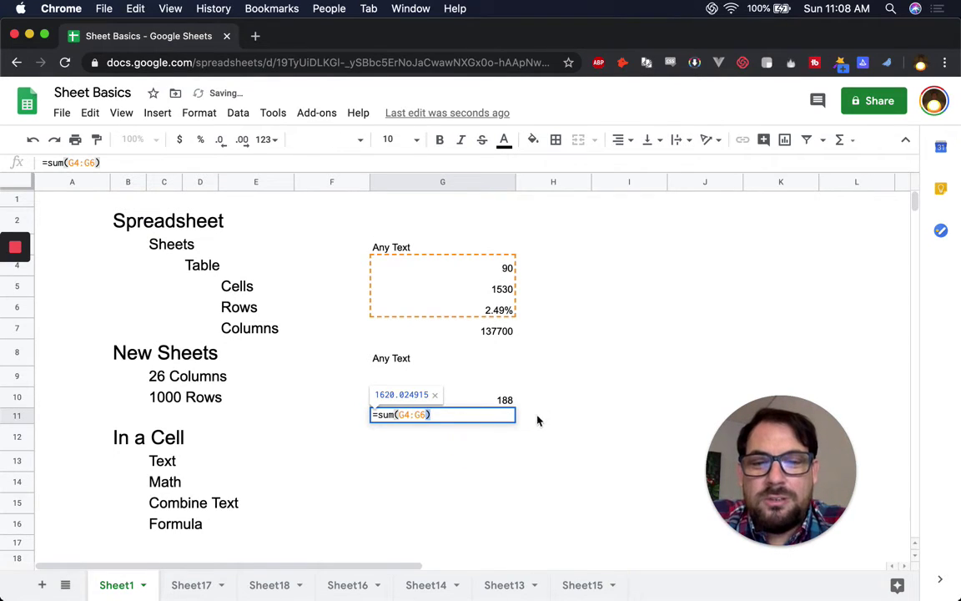
pyautogui.press('Return')
pyautogui.click(537, 419)
pyautogui.click(493, 415)
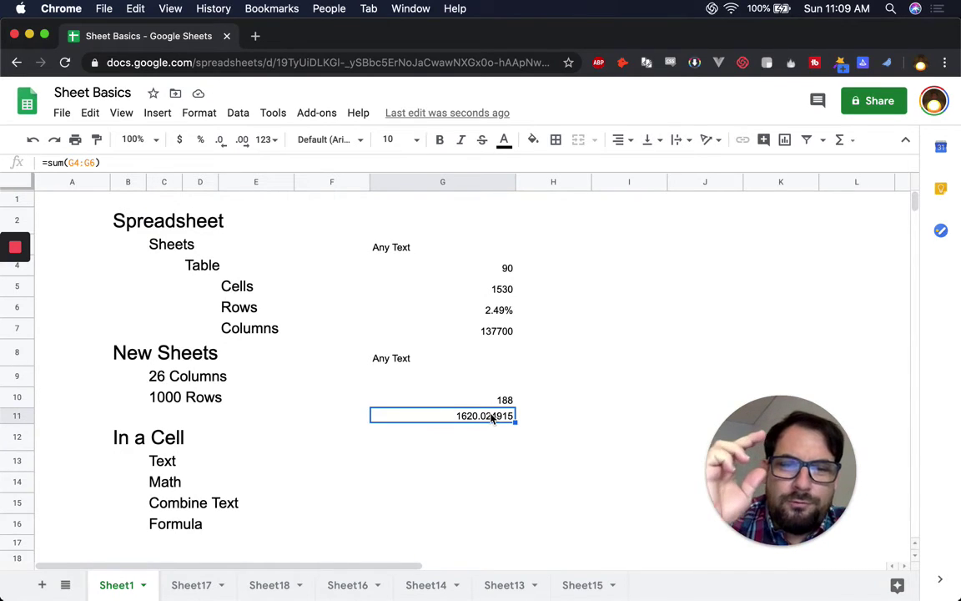
# Copy G11's sum into G12, where it shifts to =sum(G5:G7) giving 139230.0249
pyautogui.press('super+c')
pyautogui.click(492, 437)
pyautogui.press('super+v')
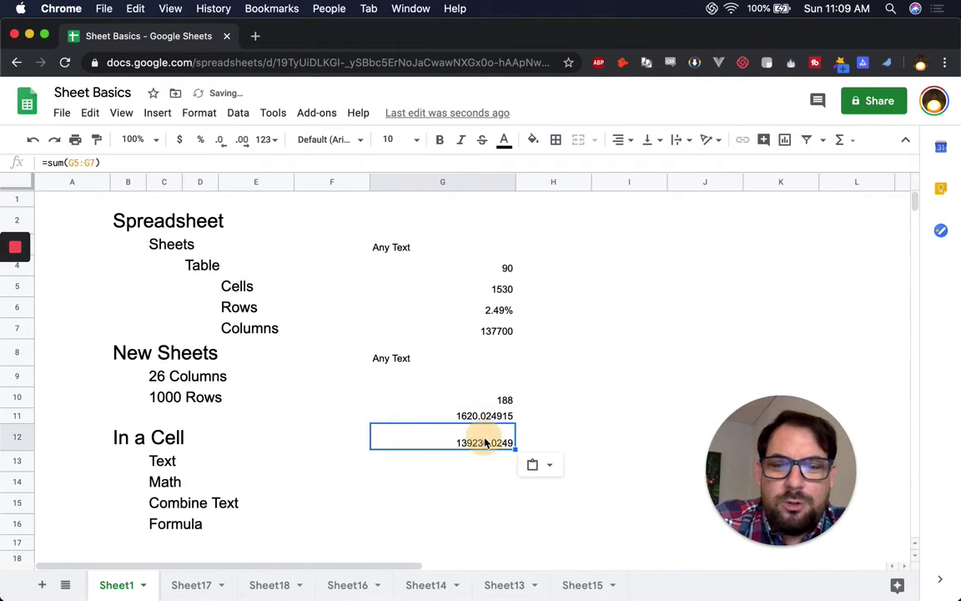
pyautogui.doubleClick(458, 448)
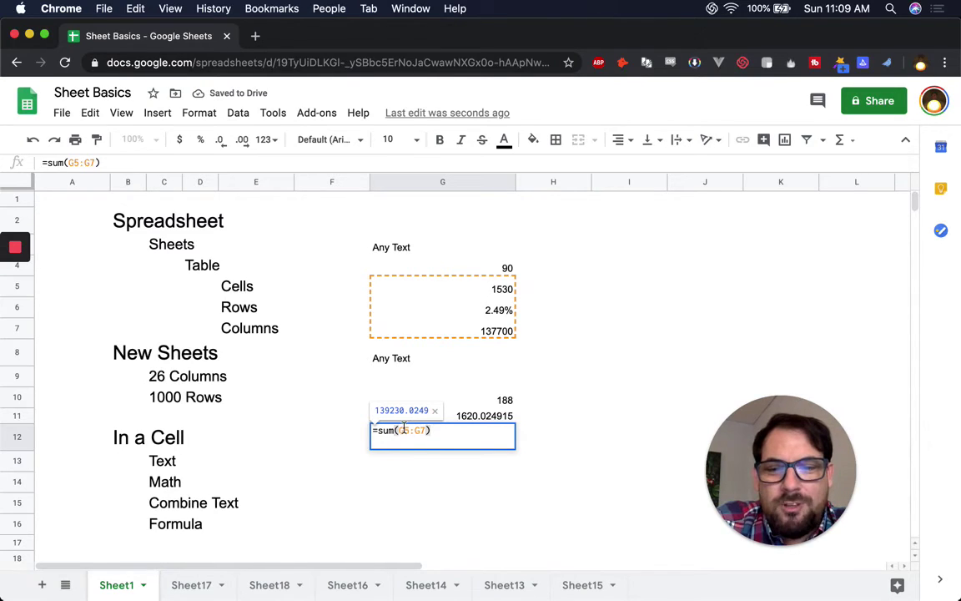
# Open G11's =sum(G4:G6) formula for editing
pyautogui.click(492, 417)
pyautogui.doubleClick(478, 416)
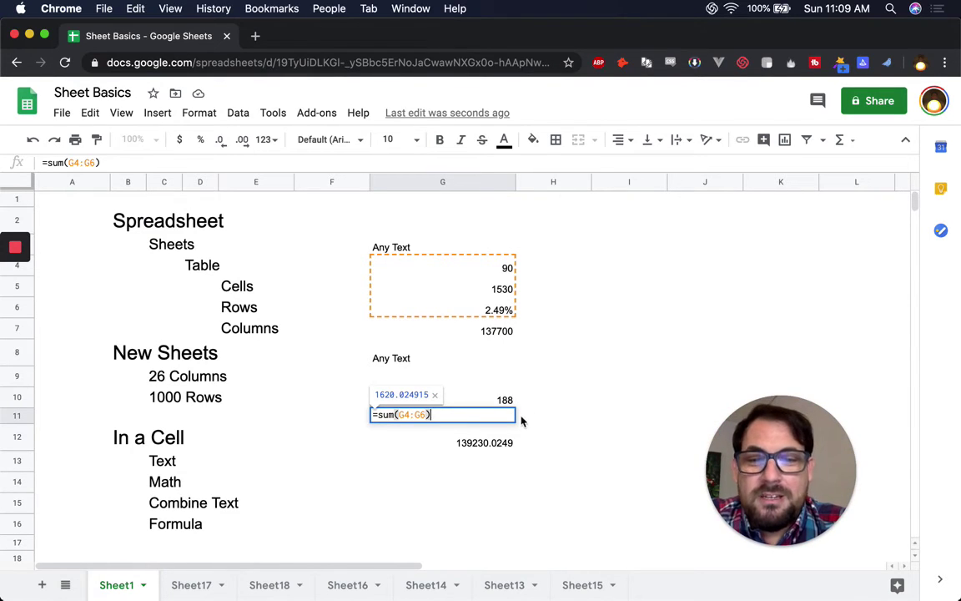
pyautogui.press('Escape')
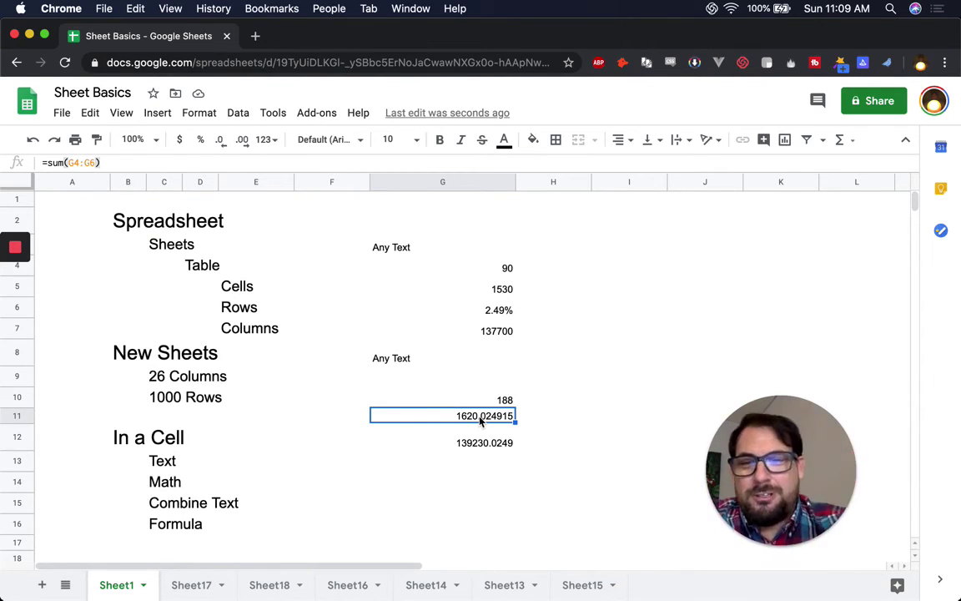
pyautogui.doubleClick(481, 421)
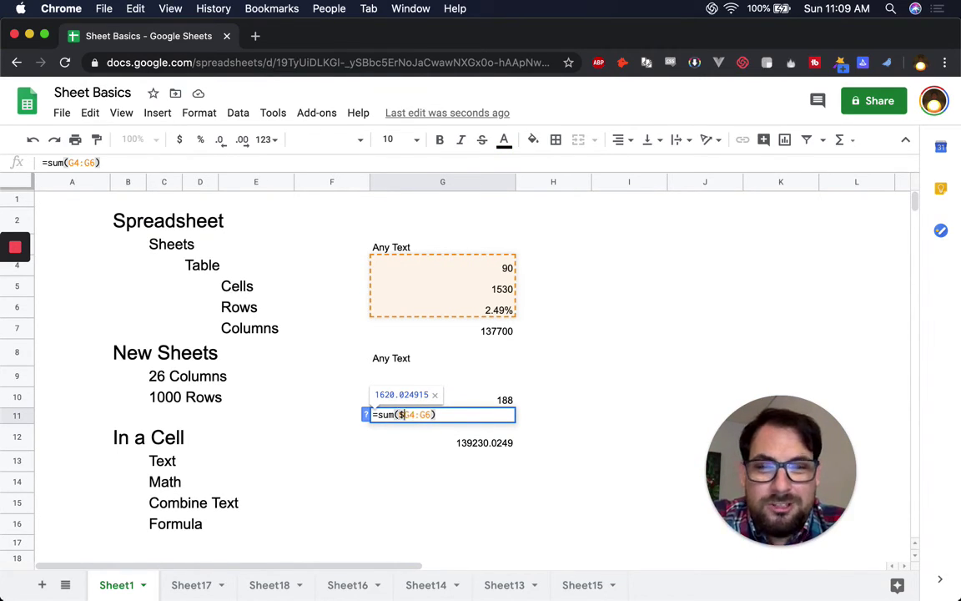
# Make G11's formula fully absolute as =sum($G$4:$G$6)
pyautogui.write('$')
pyautogui.press('Right')
pyautogui.write('$G')
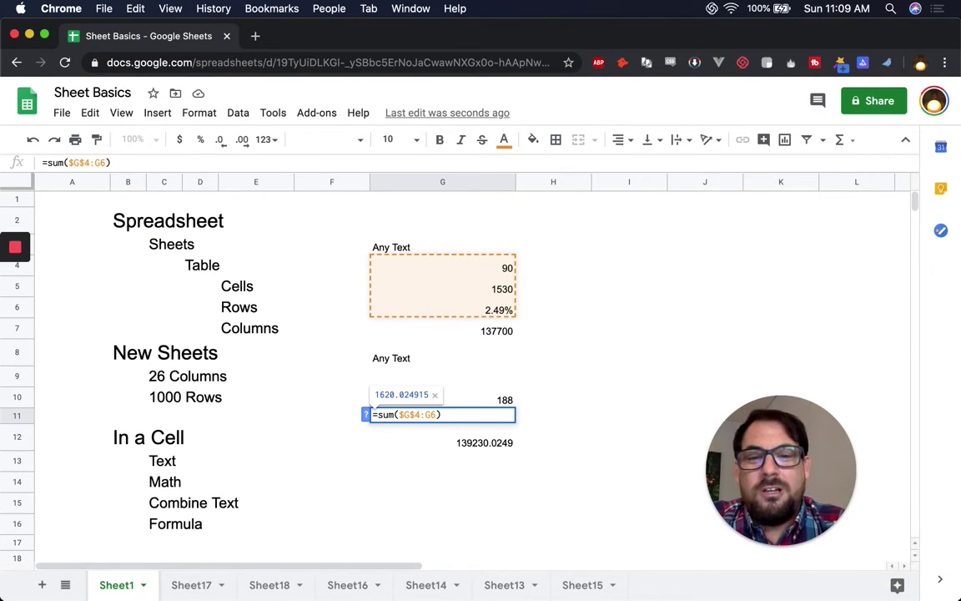
pyautogui.write('$4:$G$')
pyautogui.press('Return')
# Paste G11's absolute sum into H11, J9, I9 and I7, each still totalling 1620.024915
pyautogui.press('Up')
pyautogui.hotkey('ctrl', 'c')
pyautogui.press('Right')
pyautogui.hotkey('ctrl', 'v')
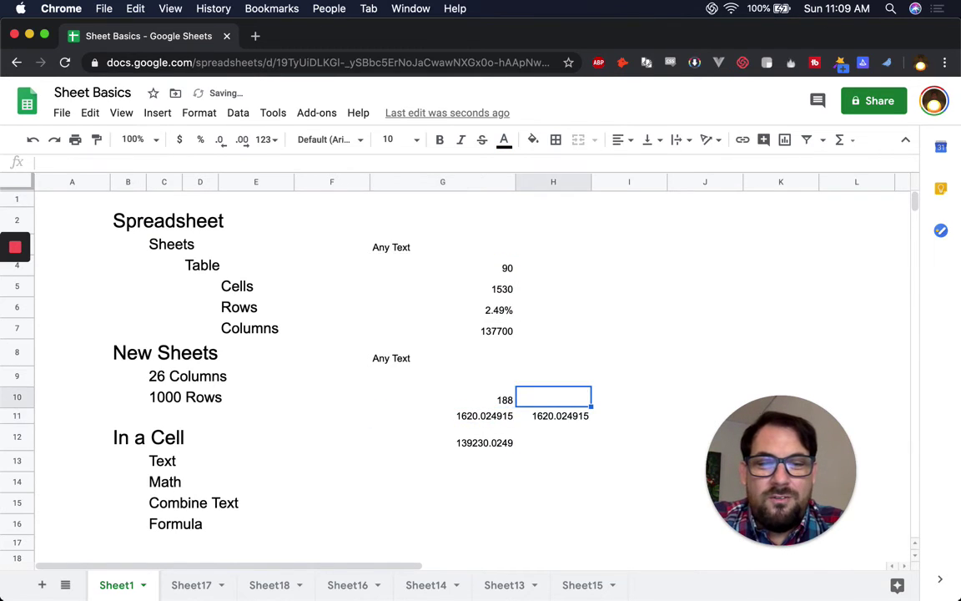
pyautogui.press('Right')
pyautogui.press('Right')
pyautogui.press('Up')
pyautogui.press('Up')
pyautogui.hotkey('ctrl', 'v')
pyautogui.press('Left')
pyautogui.hotkey('ctrl', 'v')
pyautogui.press('Up')
pyautogui.press('Up')
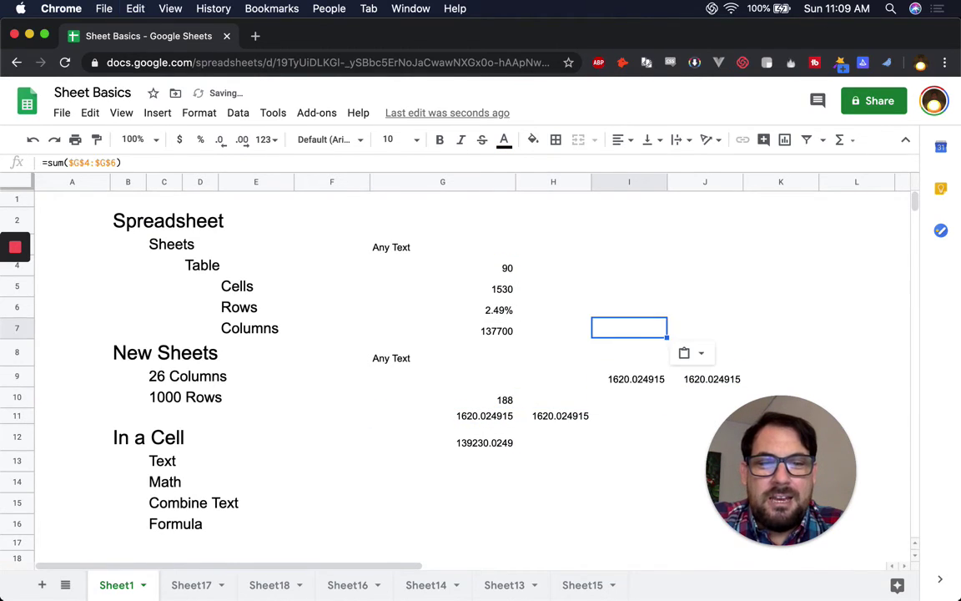
pyautogui.hotkey('ctrl', 'v')
pyautogui.press('Down')
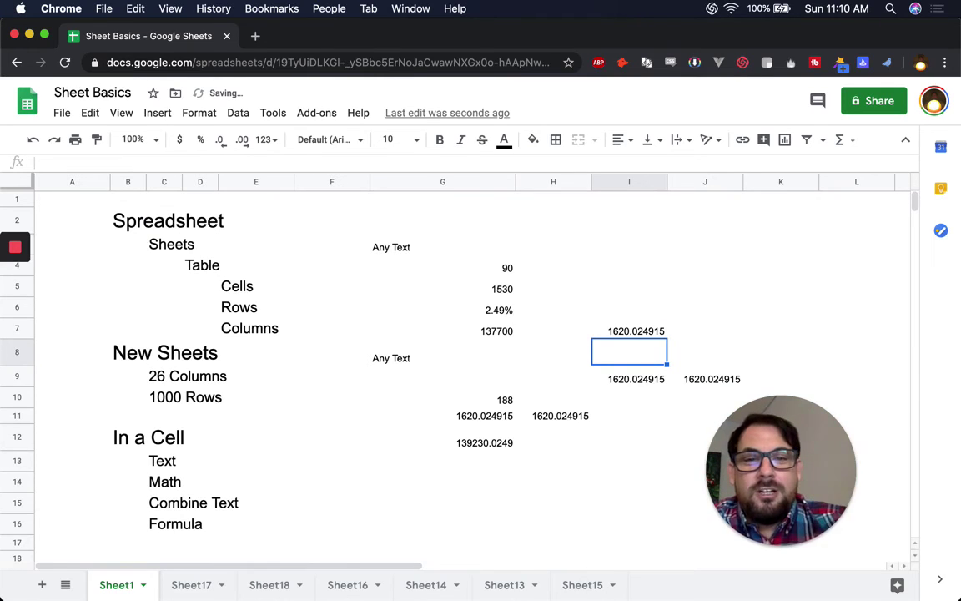
# Delete the pasted copies from I7, I9, J9 and H11
pyautogui.click(638, 331)
pyautogui.press('Delete')
pyautogui.press('Down')
pyautogui.press('Down')
pyautogui.press('Down')
pyautogui.press('Up')
pyautogui.press('Delete')
pyautogui.press('Right')
pyautogui.press('Delete')
pyautogui.press('Down')
pyautogui.press('Down')
pyautogui.press('Left')
pyautogui.press('Left')
pyautogui.press('Delete')
pyautogui.press('Left')
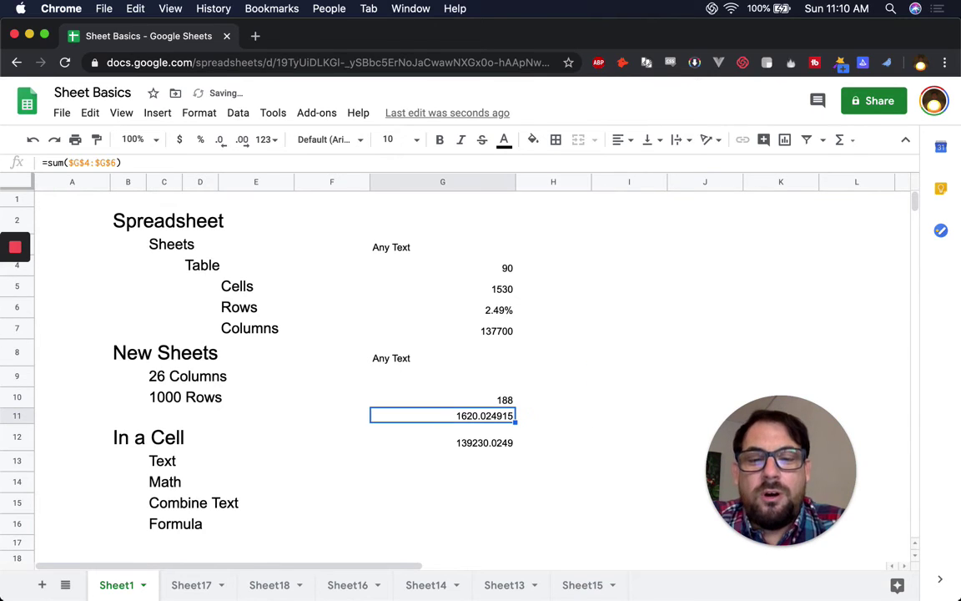
# Remove the row $ signs in the formula bar so G11 reads =sum($G4:$G6)
pyautogui.click(79, 162)
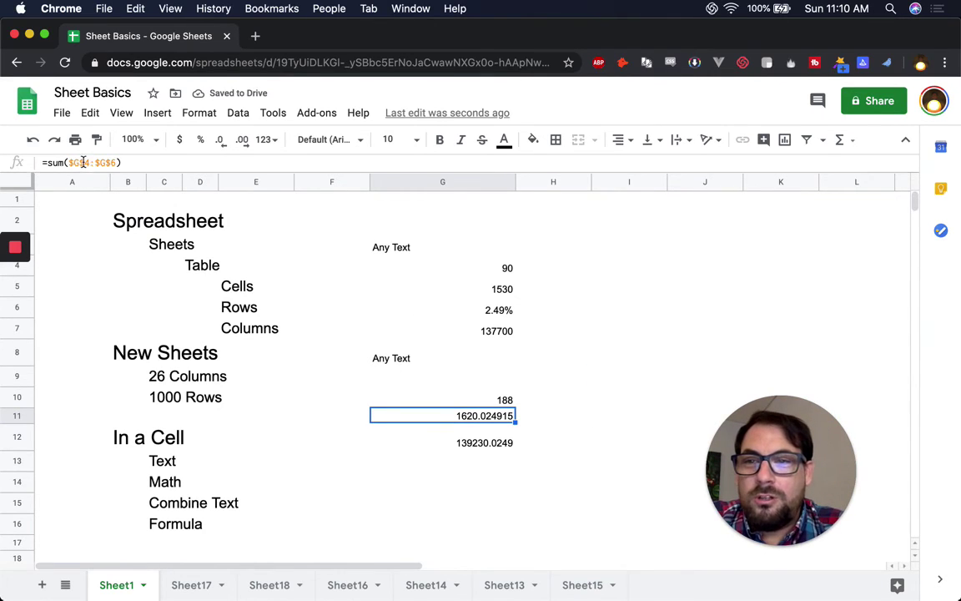
pyautogui.press('BackSpace')
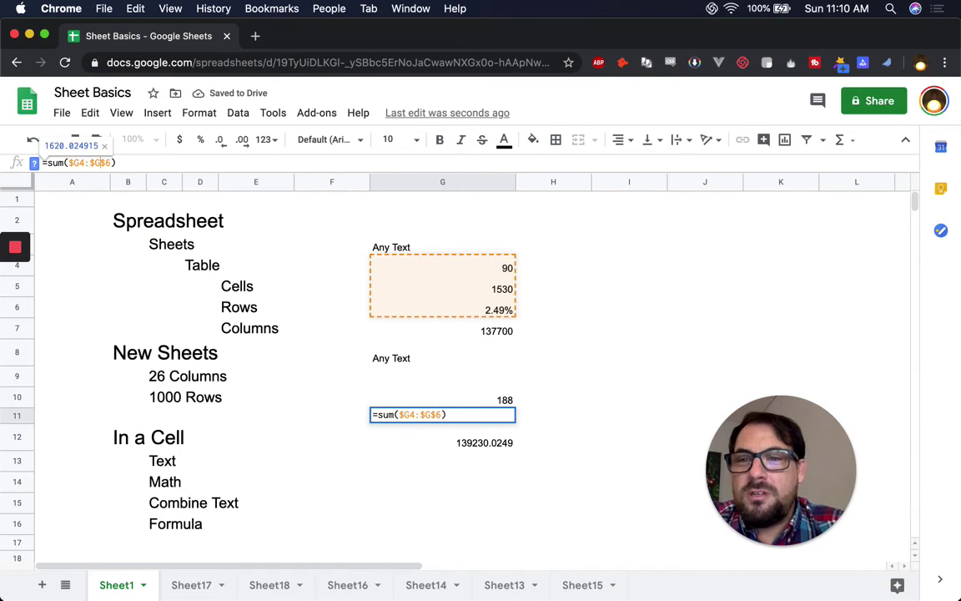
pyautogui.click(106, 163)
pyautogui.press('BackSpace')
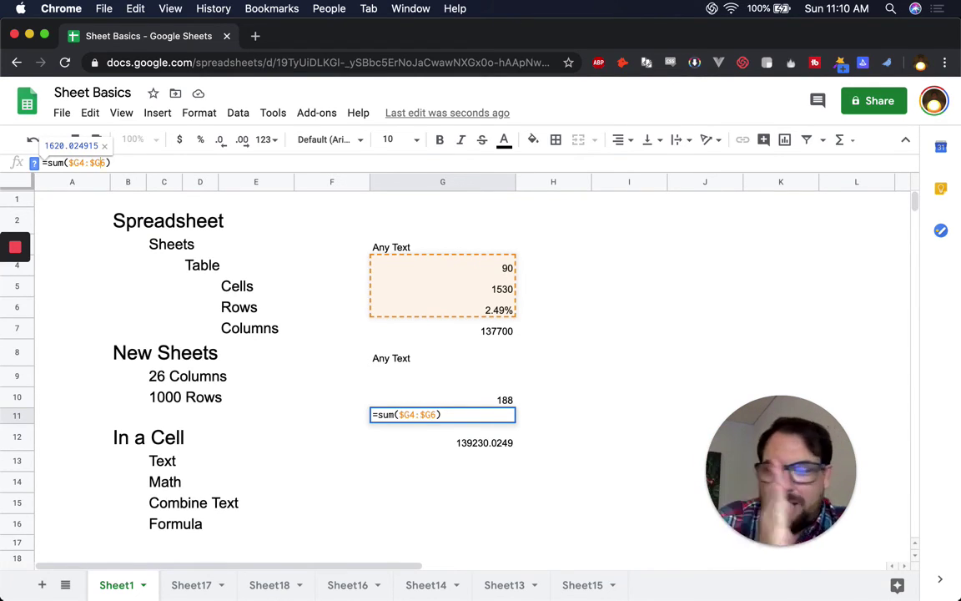
pyautogui.press('Return')
# Paste G11's mixed-reference sum into G12 and H11
pyautogui.press('Up')
pyautogui.hotkey('ctrl', 'c')
pyautogui.press('Down')
pyautogui.hotkey('ctrl', 'v')
pyautogui.press('Up')
pyautogui.press('super+c')
pyautogui.press('Right')
pyautogui.press('super+v')
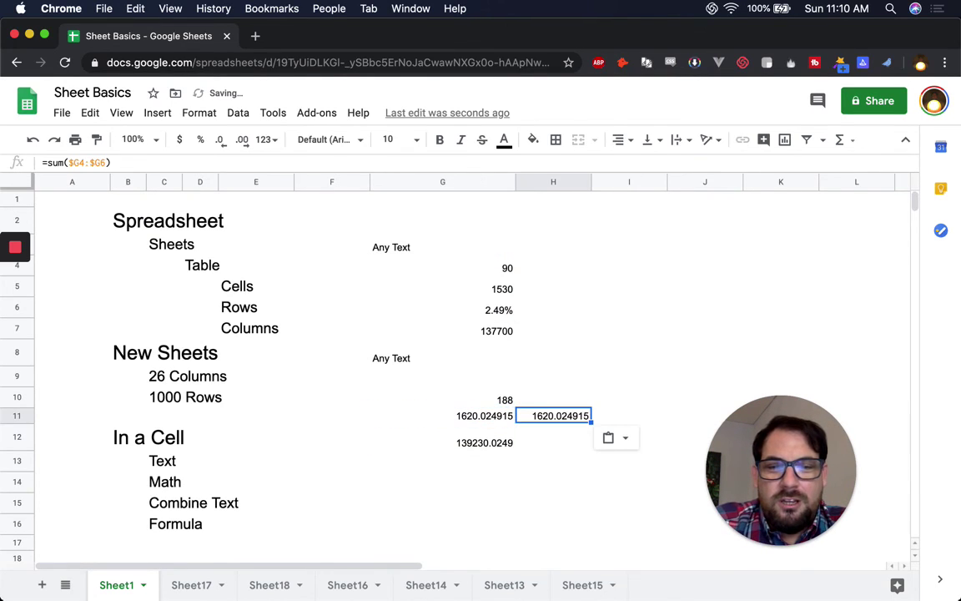
pyautogui.press('Left')
pyautogui.press('Right')
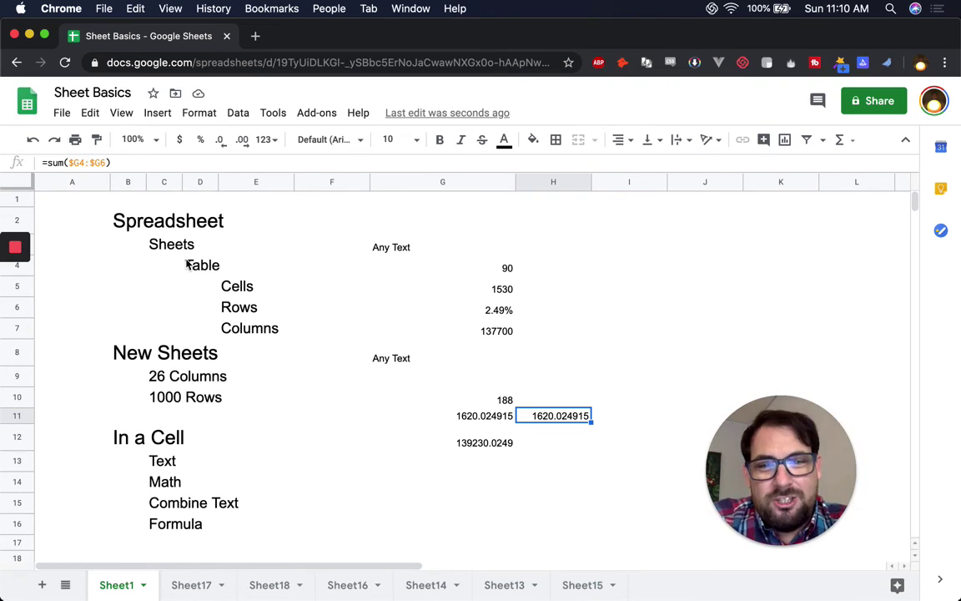
# Copy G12's =sum($G5:$G7) into H12, G13 and H13, where rows shift but column G stays
pyautogui.press('Left')
pyautogui.press('Down')
pyautogui.press('super+c')
pyautogui.press('Right')
pyautogui.press('super+v')
pyautogui.press('Left')
pyautogui.press('Down')
pyautogui.press('super+v')
pyautogui.press('Right')
pyautogui.press('super+v')
# Paste the formula into H14 and G15, then clear the extra copies in G15:G16
pyautogui.press('Down')
pyautogui.press('super+v')
pyautogui.press('Left')
pyautogui.press('Down')
pyautogui.press('super+v')
pyautogui.press('Down')
pyautogui.press('super+v')
pyautogui.press('Up')
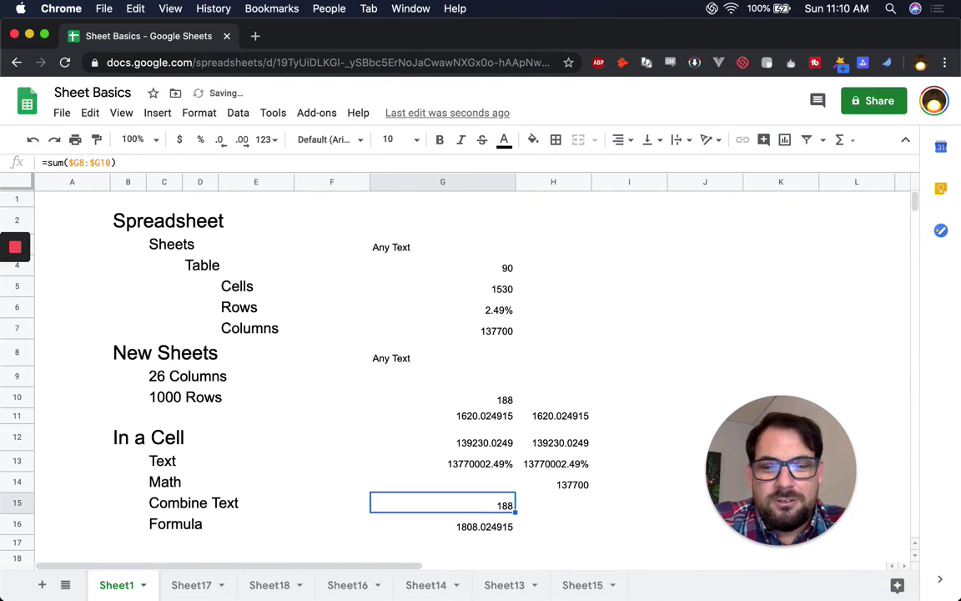
pyautogui.hotkey('shift', 'Down')
pyautogui.press('Delete')
pyautogui.press('Up')
pyautogui.press('Up')
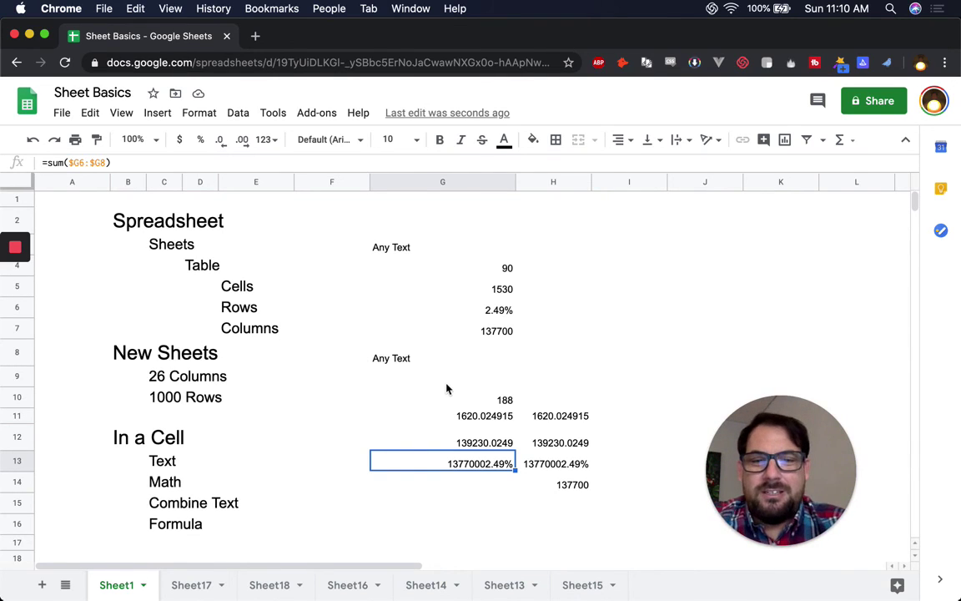
# Select G10:H15 and delete every sum and copied formula in it
pyautogui.click(459, 394)
pyautogui.keyDown('shift'); pyautogui.click(572, 510); pyautogui.keyUp('shift')
pyautogui.press('Delete')
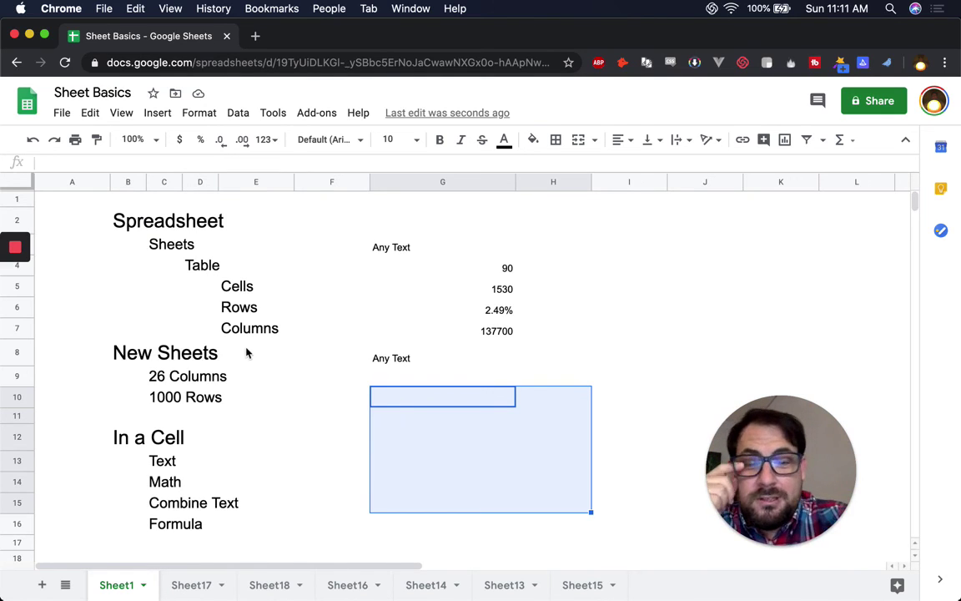
# Clear the sample values from G3:G9, then preview suggestions for =A, =B and =C in G3
pyautogui.moveTo(406, 247); pyautogui.dragTo(471, 382)
pyautogui.press('Delete')
pyautogui.write('=')
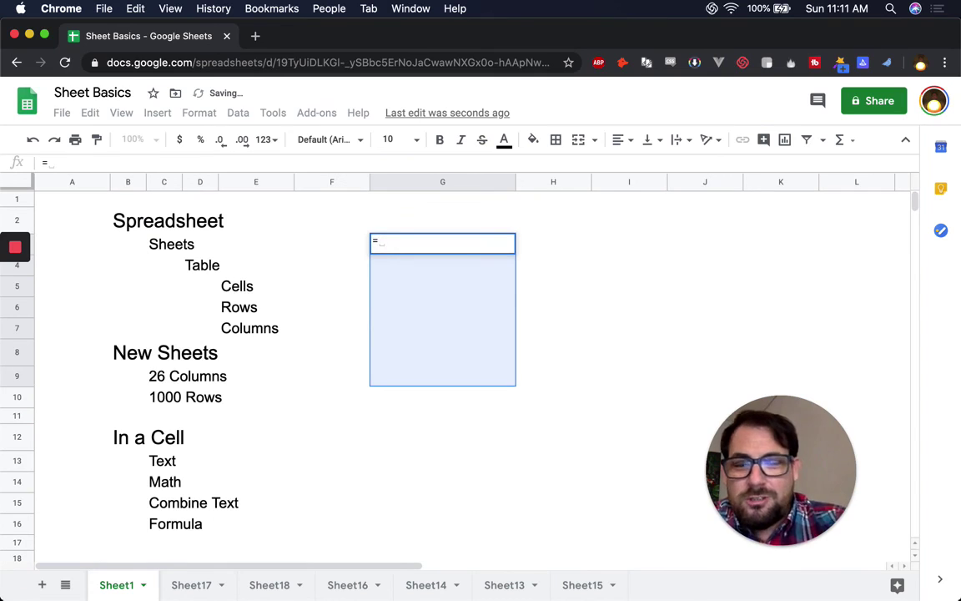
pyautogui.write('a')
pyautogui.press('BackSpace')
pyautogui.write('b')
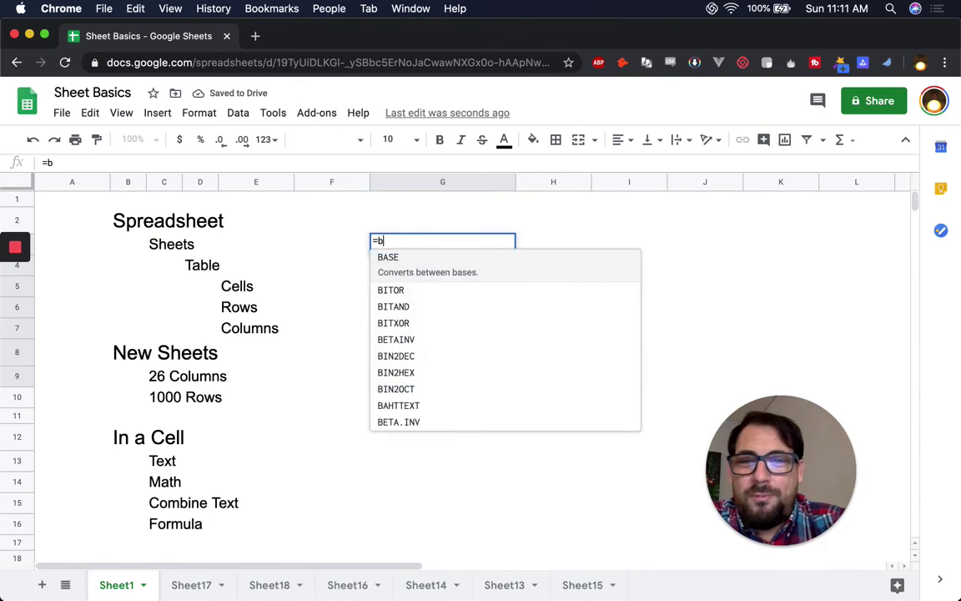
pyautogui.press('BackSpace')
pyautogui.write('c')
pyautogui.press('BackSpace')
# Browse more function suggestions in G3 by trying E, COS, Z, Y, Z and Q
pyautogui.write('e')
pyautogui.press('BackSpace')
pyautogui.write('cos')
pyautogui.press('BackSpace')
pyautogui.press('BackSpace')
pyautogui.press('BackSpace')
pyautogui.write('z')
pyautogui.press('BackSpace')
pyautogui.write('y')
pyautogui.press('BackSpace')
pyautogui.write('z')
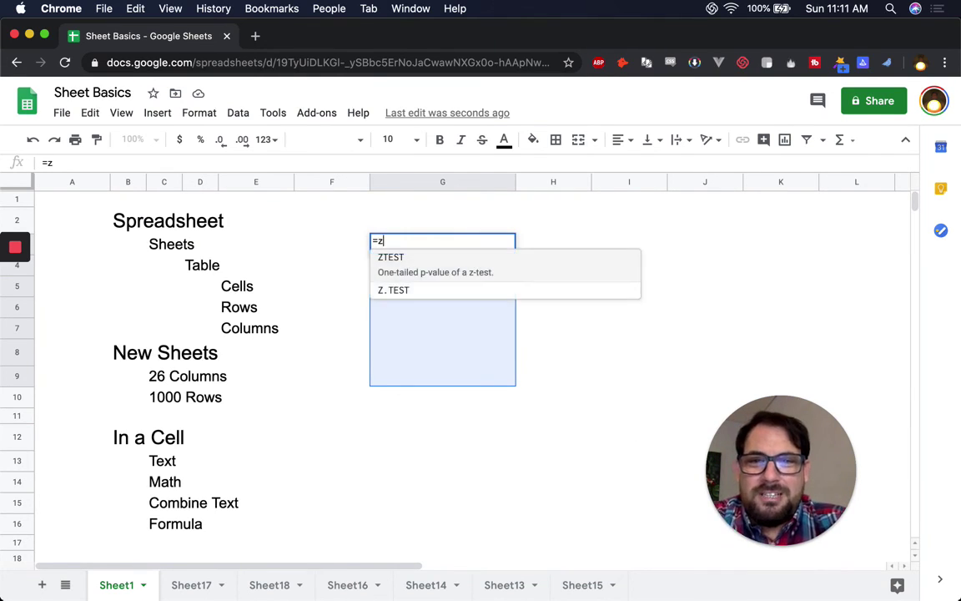
pyautogui.press('BackSpace')
pyautogui.write('q')
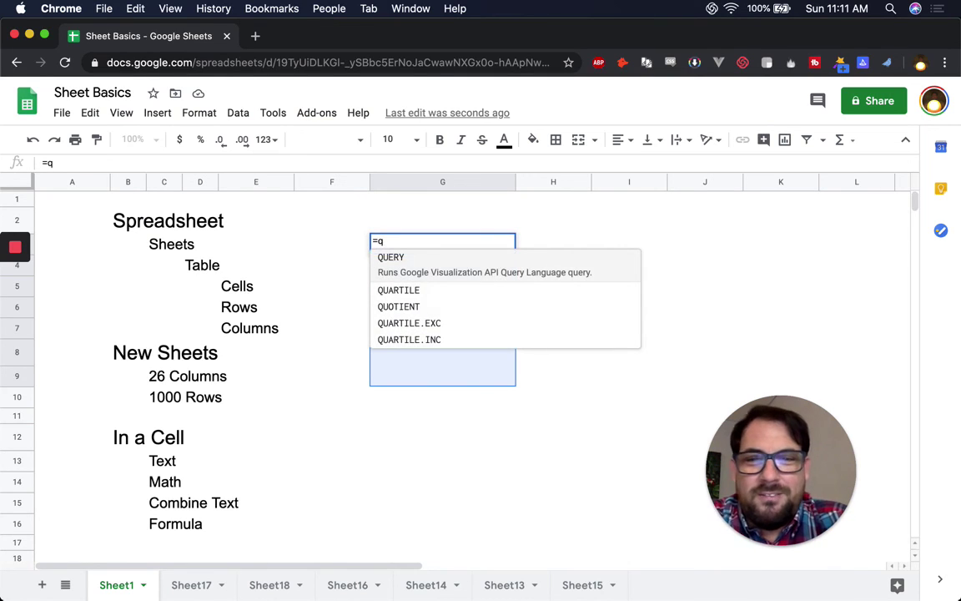
pyautogui.press('BackSpace')
# Preview functions starting with J, then erase the unfinished formula and leave G3 empty
pyautogui.write('j')
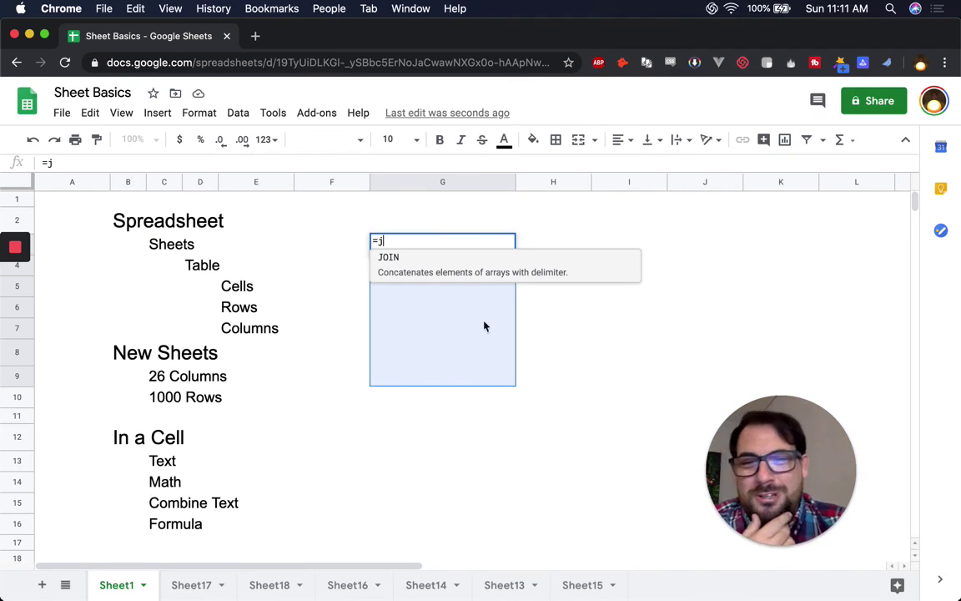
pyautogui.press('BackSpace')
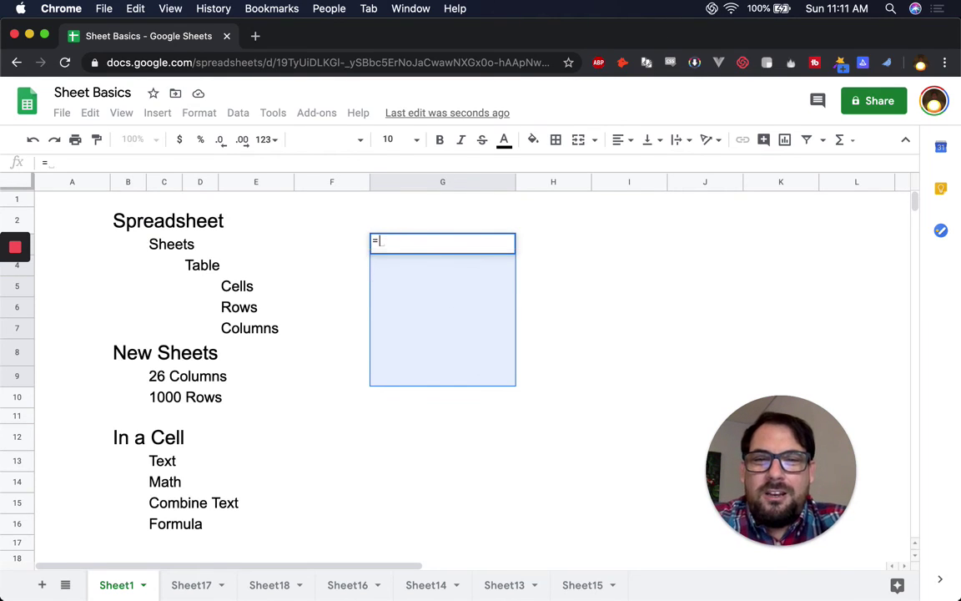
pyautogui.press('BackSpace')
pyautogui.press('Return')
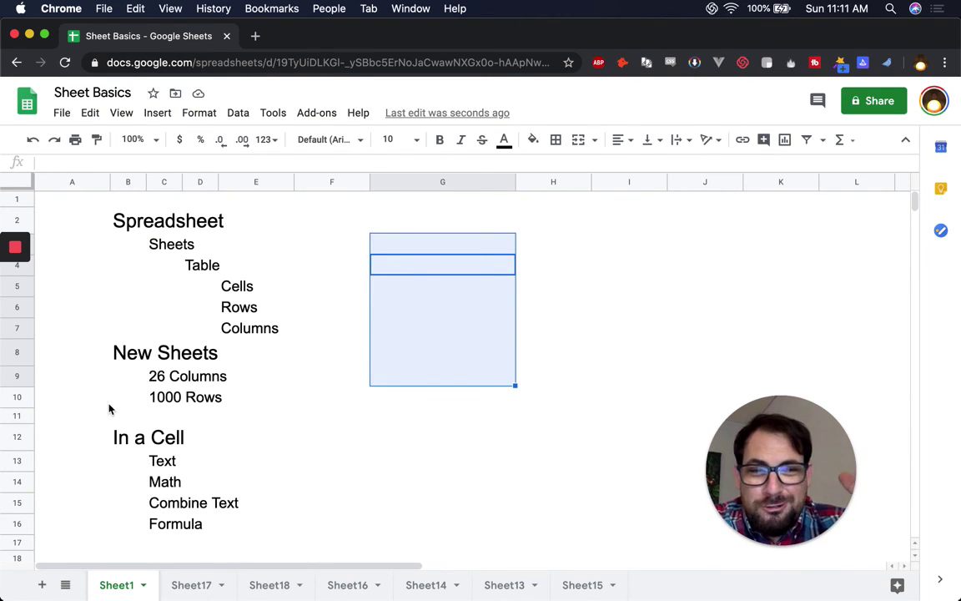
pyautogui.moveTo(17, 252)
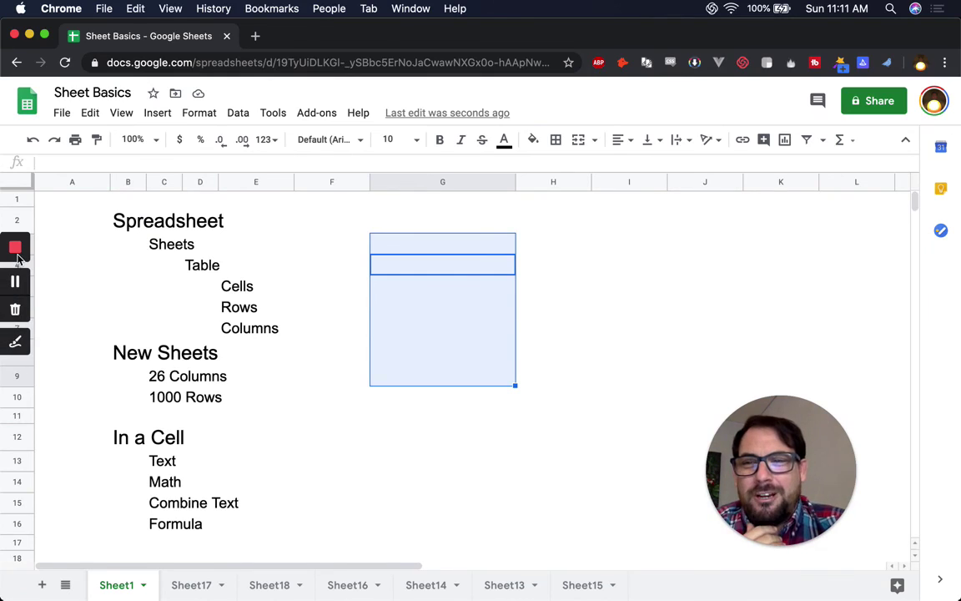